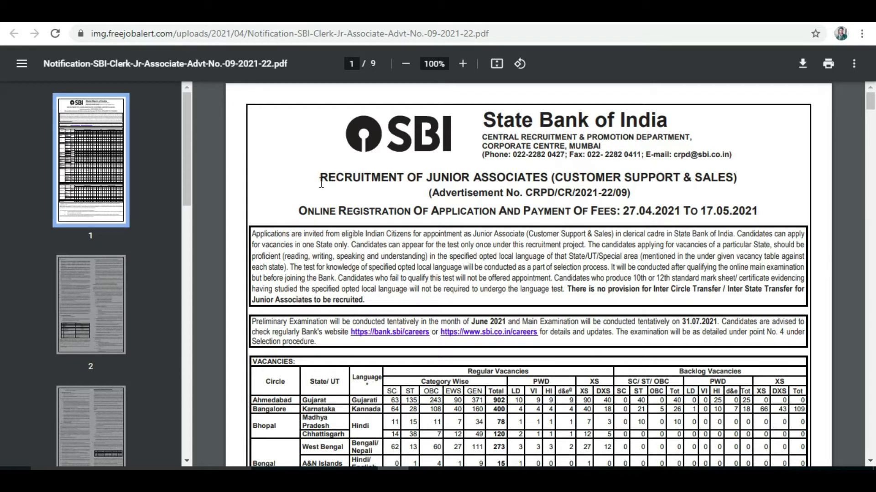
Highlight the Junior Associates heading and the 27.04.2021 start date, then scroll to the vacancies table
left_click_drag(319, 178, 487, 173)
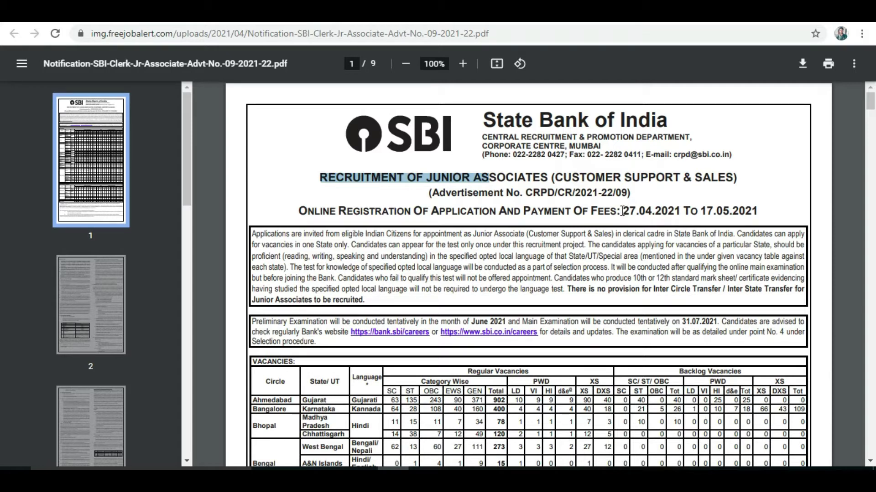
left_click_drag(622, 210, 748, 210)
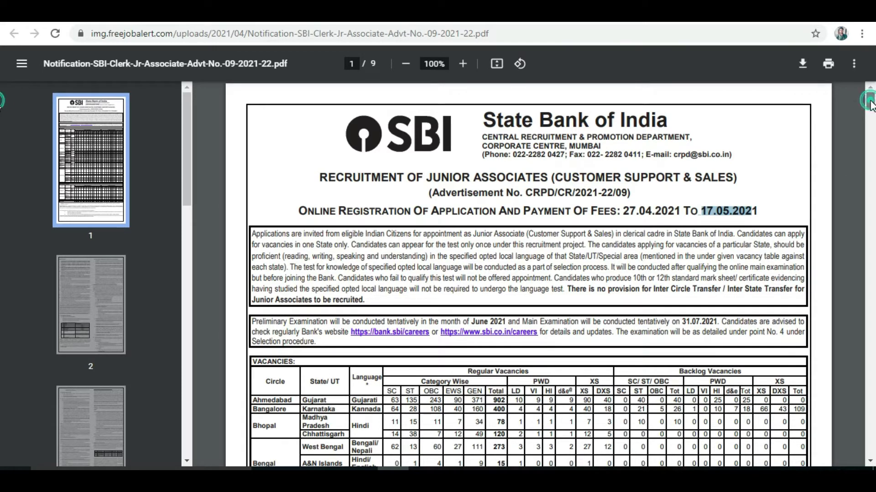
scroll(871, 108, "down", 3)
scroll(871, 108, "down", 1)
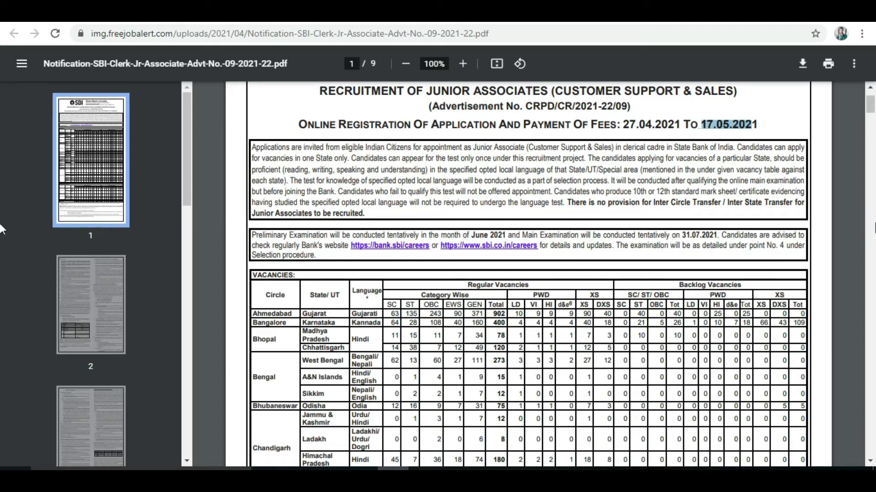
scroll(870, 118, "down", 2)
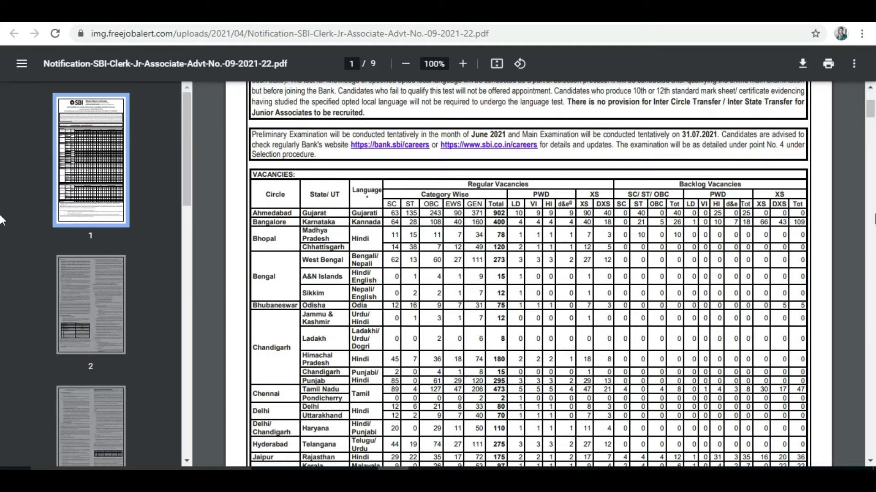
Scroll through the state-wise vacancies table, marking Hindi/Urdu for Uttar Pradesh, on to page 2
left_click_drag(871, 119, 871, 125)
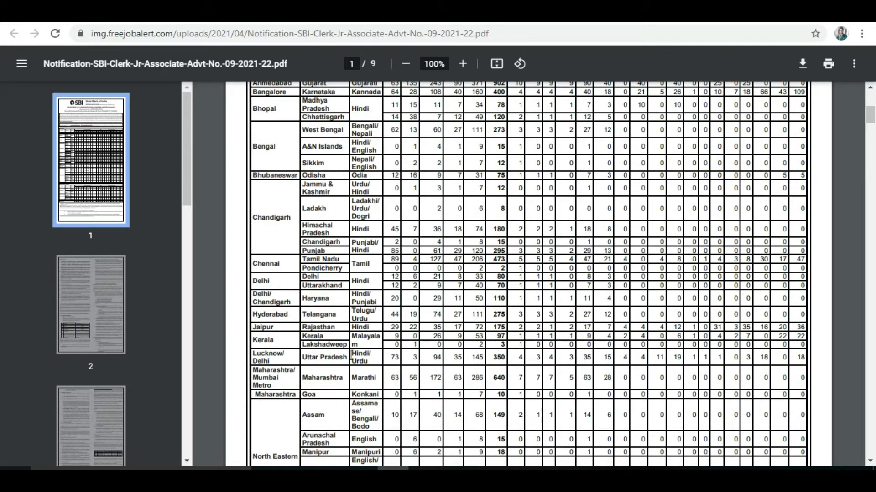
left_click_drag(351, 354, 370, 360)
left_click_drag(871, 123, 871, 141)
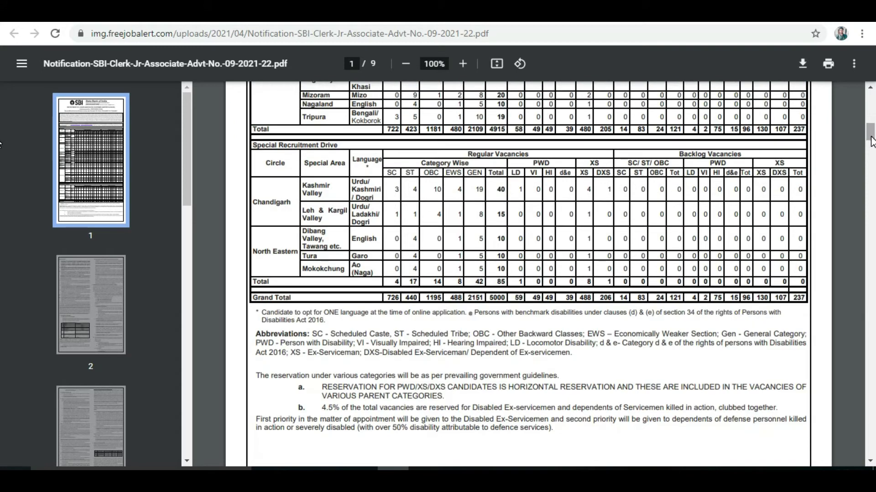
scroll(855, 259, "up", 3)
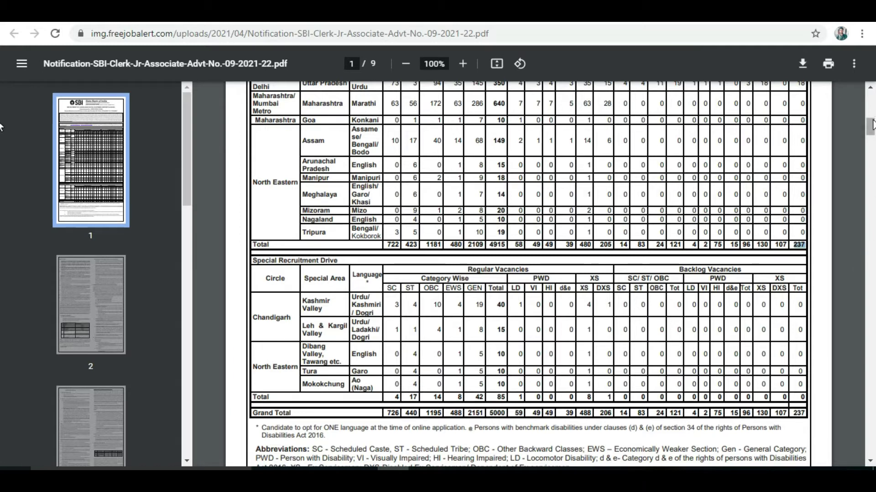
left_click_drag(871, 128, 871, 169)
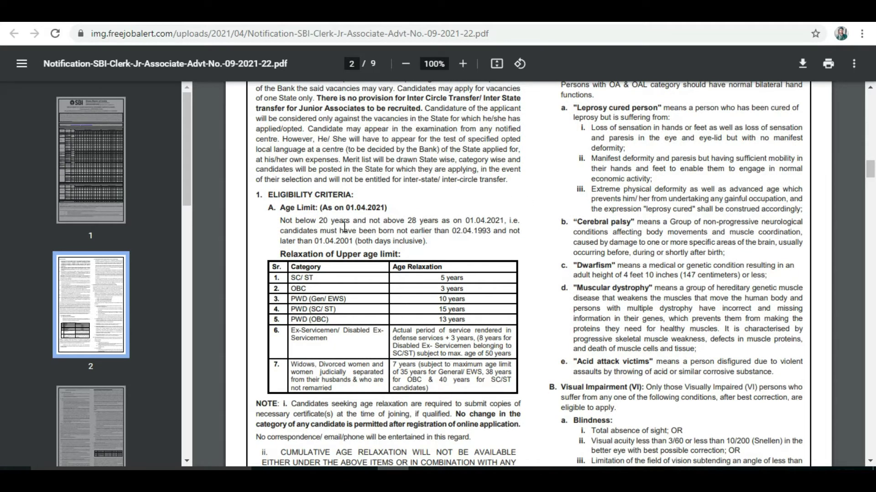
Highlight the 20–28 year age limit and the 5, 10 and 8 year relaxations, then reach page 3
left_click_drag(319, 221, 424, 219)
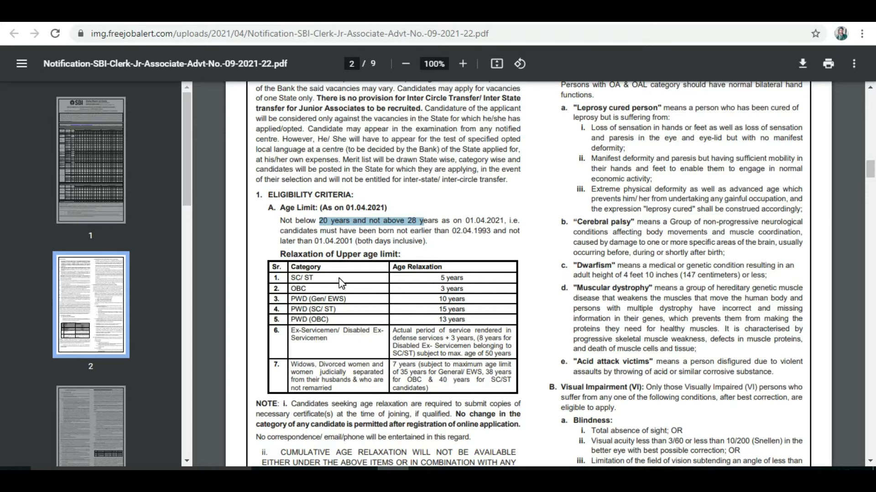
left_click_drag(440, 278, 468, 276)
triple_click(471, 288)
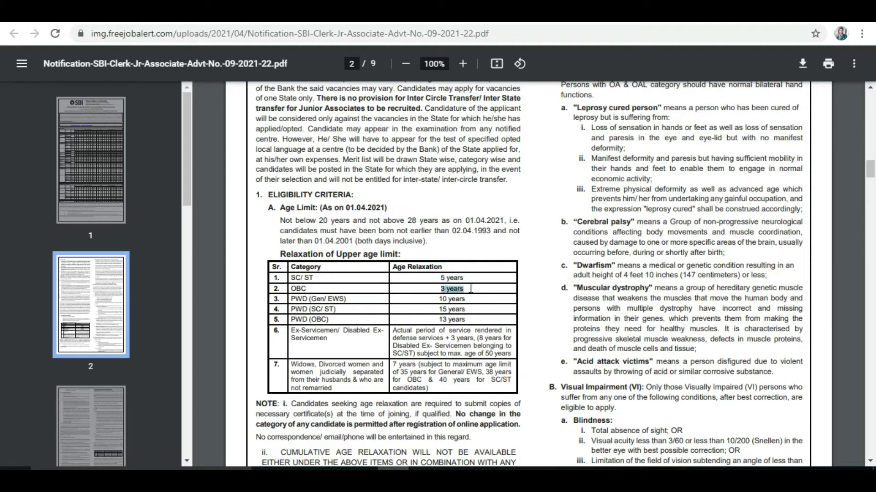
left_click(433, 287)
left_click_drag(436, 299, 467, 299)
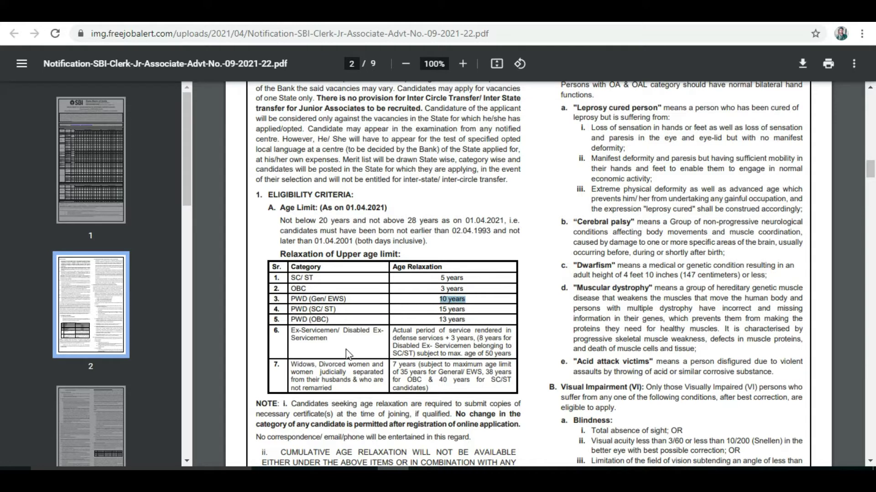
left_click(484, 338)
left_click_drag(487, 338, 492, 338)
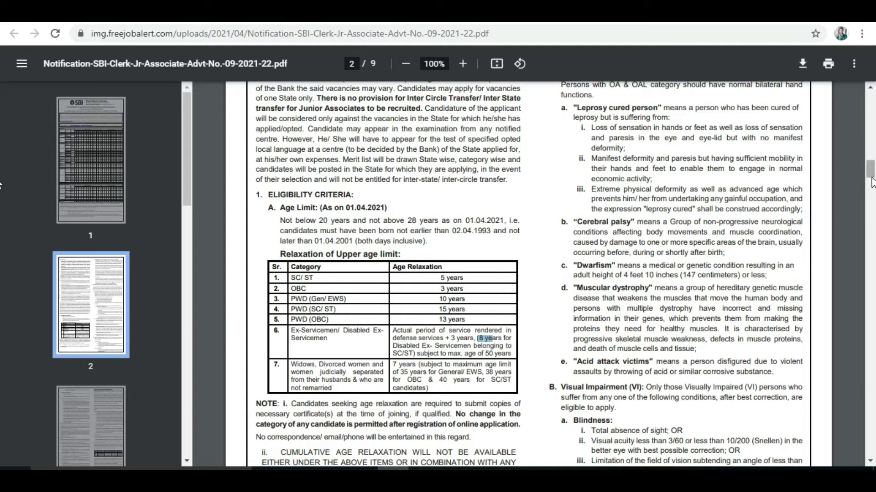
left_click_drag(870, 171, 871, 204)
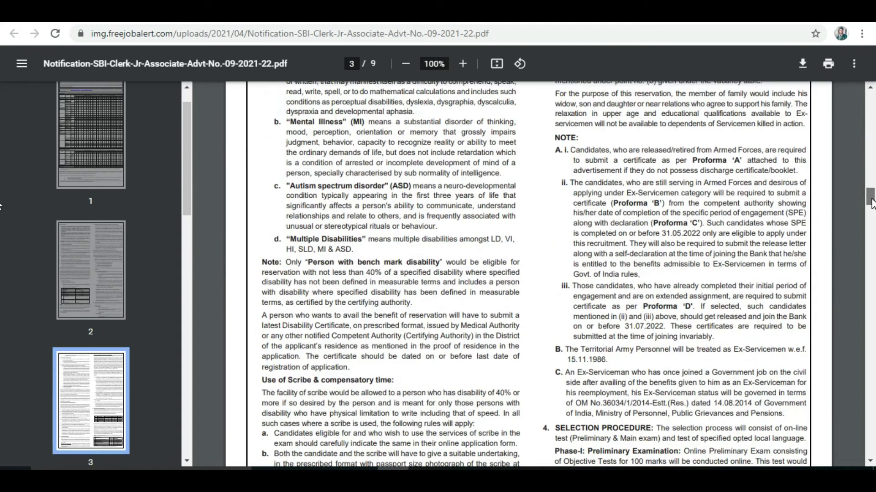
Highlight the objective-type preliminary tests and their 1 Hour total duration
scroll(642, 290, "down", 4)
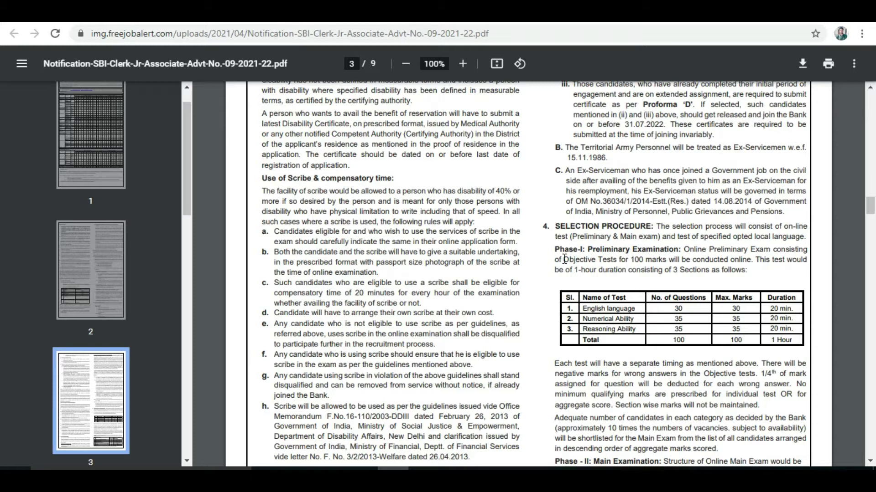
left_click_drag(565, 259, 588, 260)
left_click_drag(773, 340, 794, 340)
left_click(798, 340)
Highlight the 190 total main exam questions and marks, then move on to page 5
left_click_drag(869, 207, 870, 219)
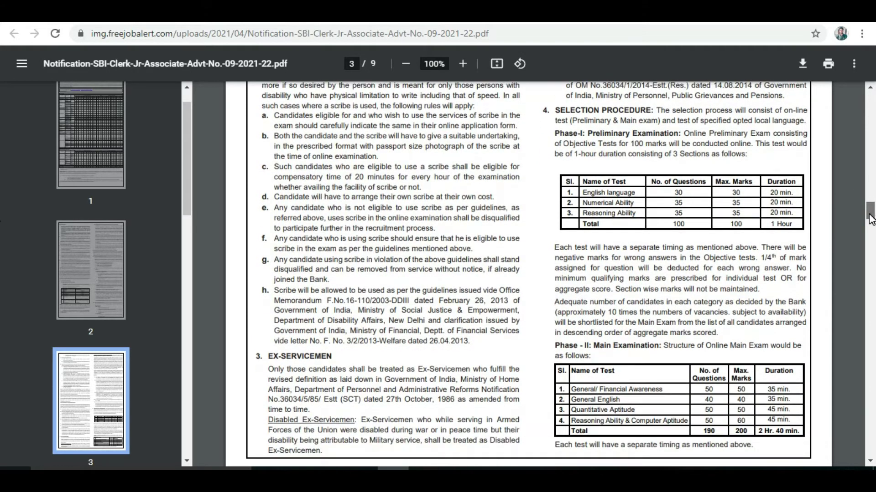
scroll(644, 236, "down", 3)
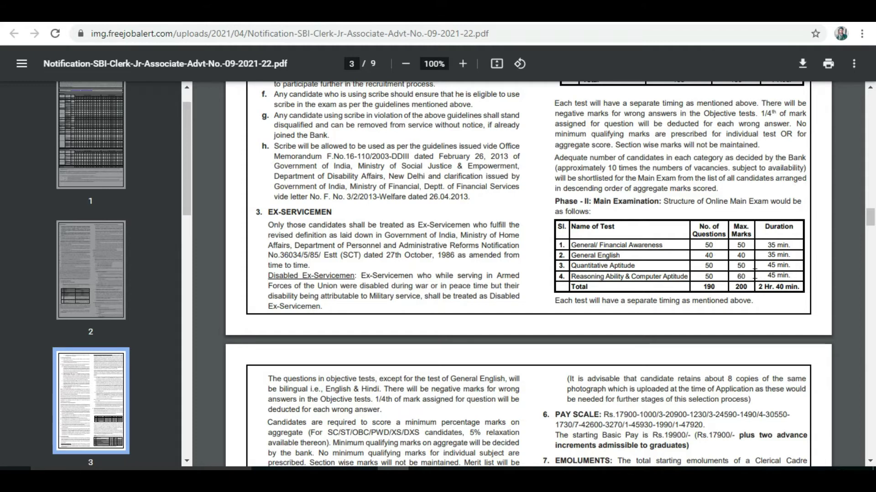
left_click_drag(703, 287, 751, 282)
left_click(758, 299)
left_click_drag(757, 287, 789, 286)
left_click_drag(870, 217, 872, 272)
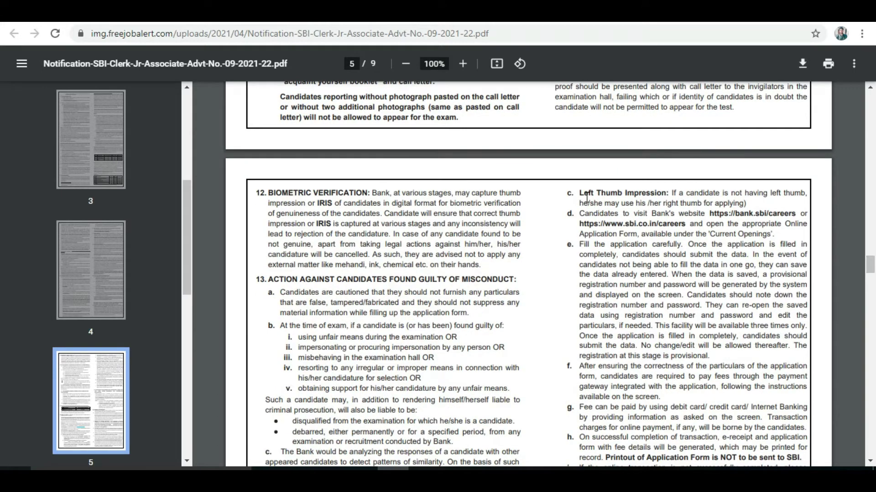
Highlight the Left Thumb Impression requirement and the fee and intimation charges column
left_click_drag(581, 192, 650, 193)
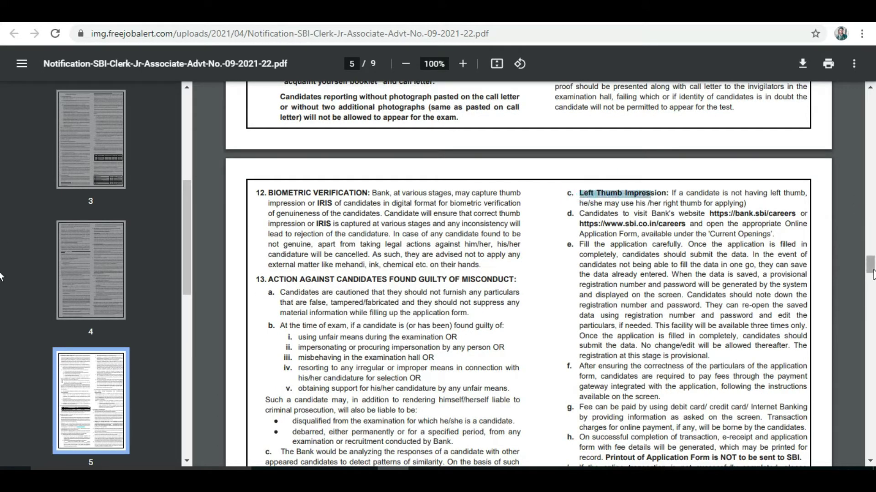
left_click_drag(872, 272, 872, 288)
left_click(383, 349)
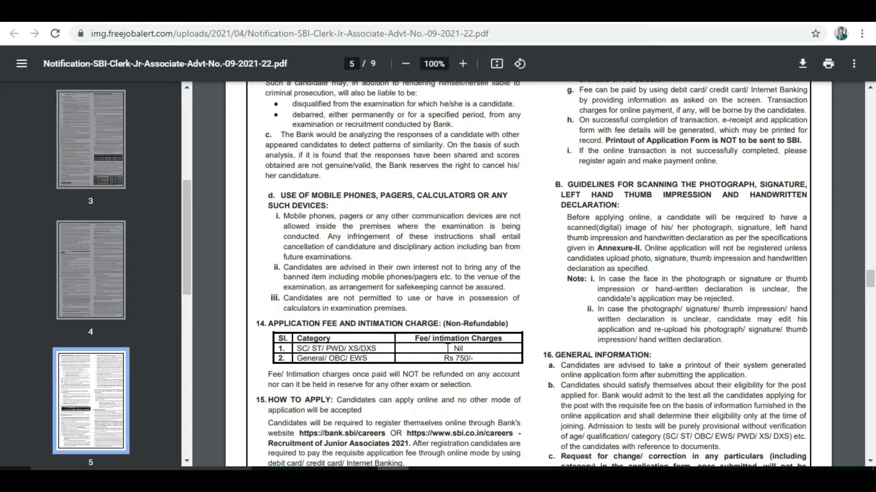
left_click_drag(444, 339, 471, 348)
scroll(871, 283, "down", 1)
left_click_drag(871, 284, 870, 160)
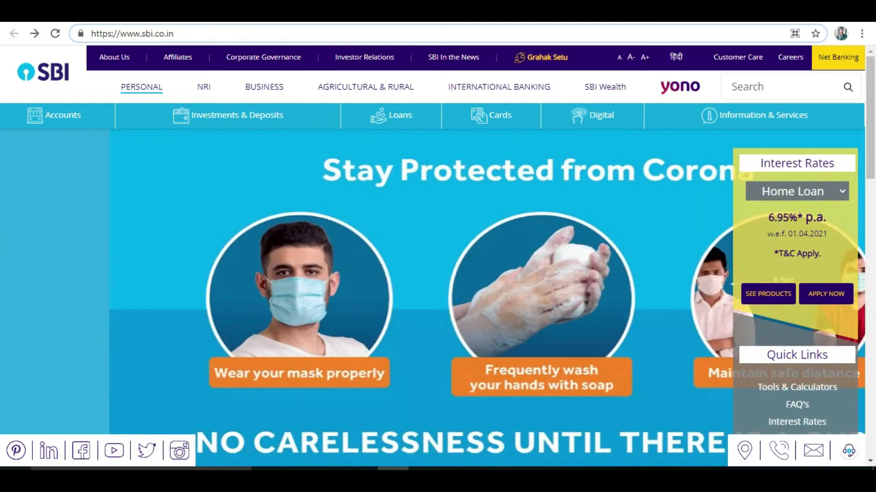
Go to the SBI careers page at sbi.co.in/web/careers
left_click(323, 20)
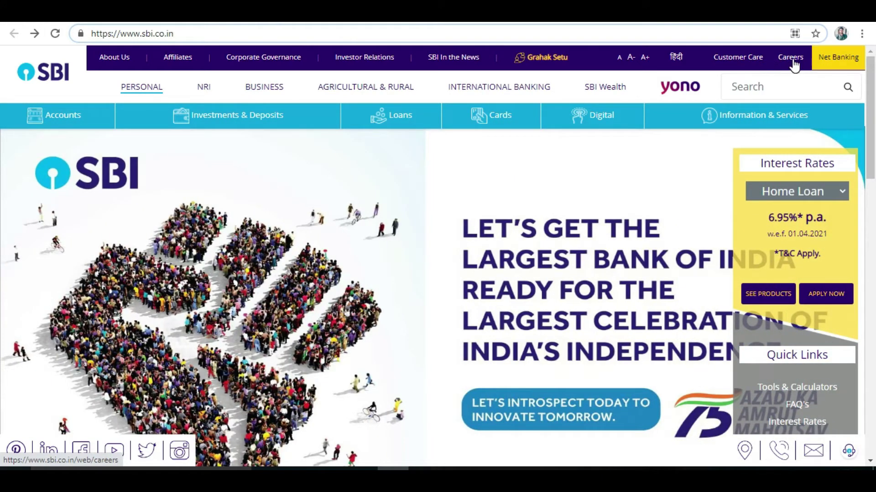
left_click(793, 61)
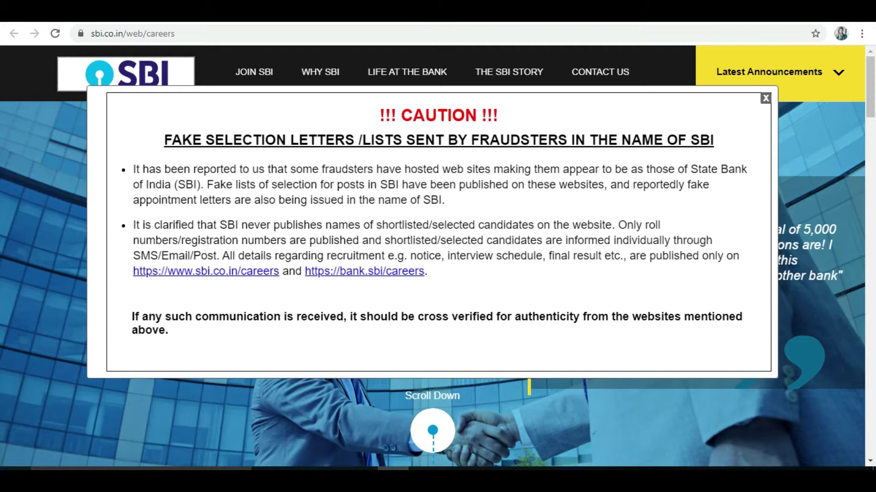
Close the fake selection letters caution notice and show the latest recruitment announcements
left_click(440, 35)
left_click(439, 35)
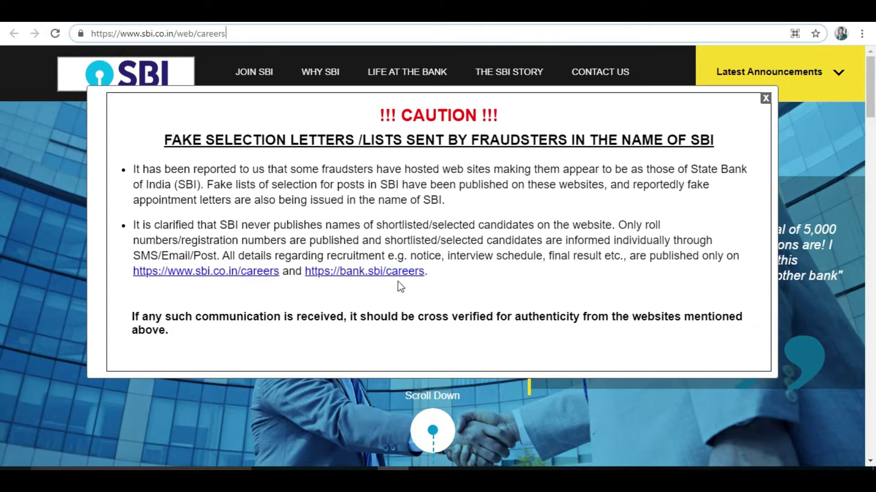
left_click(765, 98)
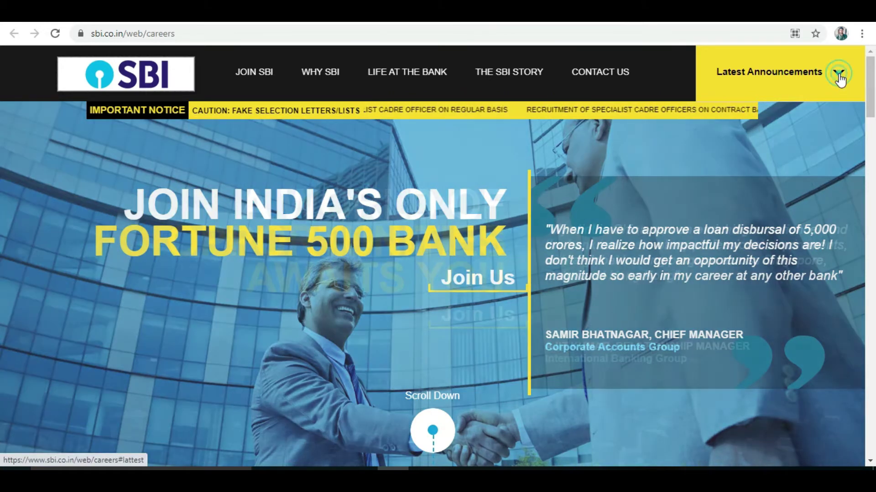
left_click(839, 78)
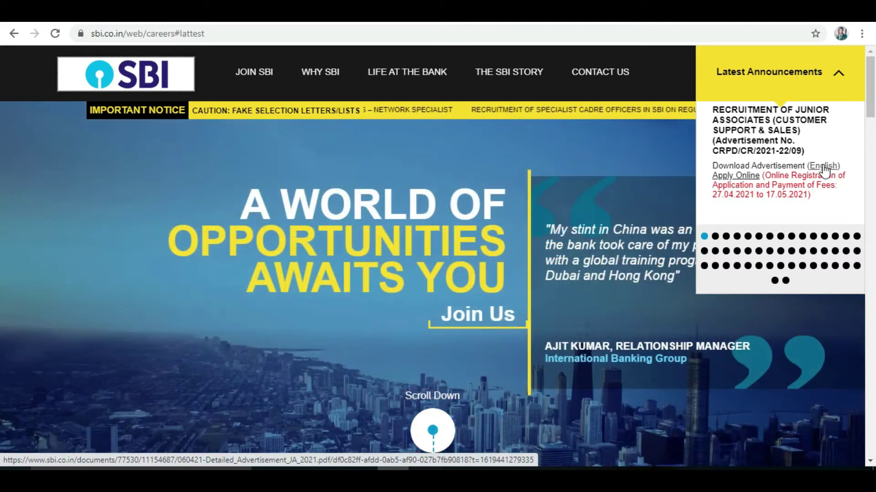
Open the online application for the Junior Associates (Customer Support & Sales) recruitment
left_click(748, 179)
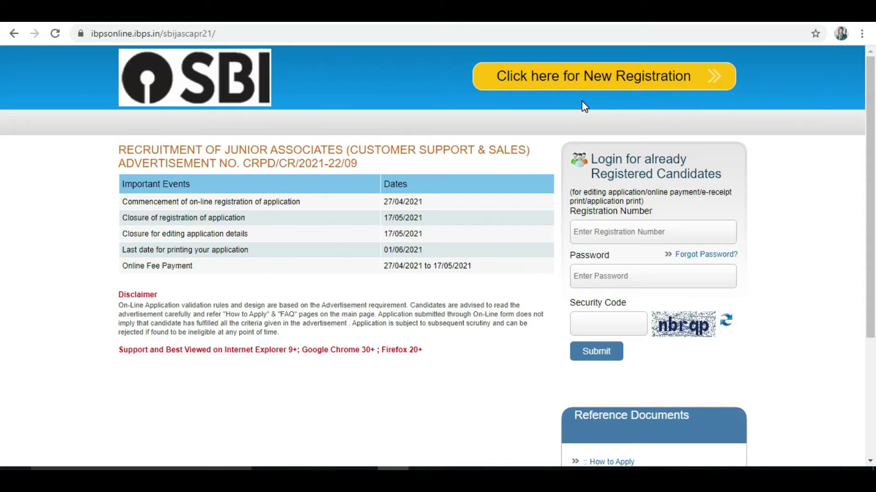
Start a new registration to reach the Basic Info form
left_click(553, 83)
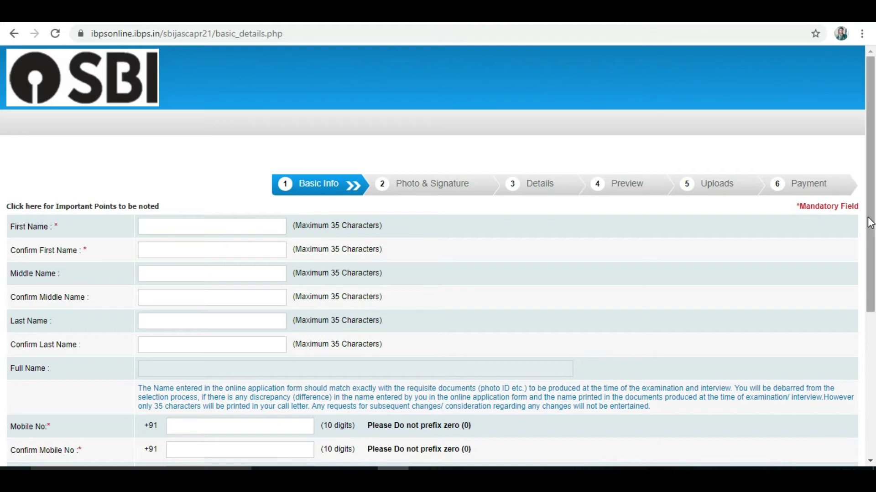
Fill the first and last names, mobile number and Confirm Mobile No from saved entries
scroll(3, 228, "down", 1)
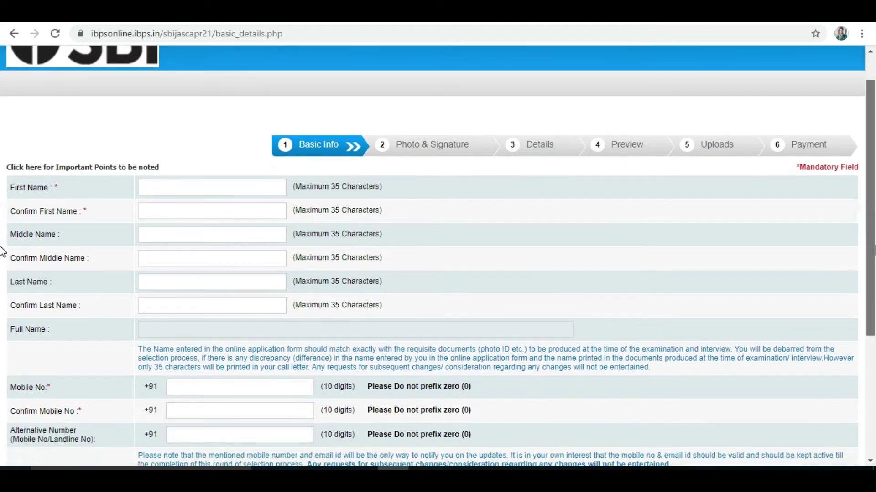
left_click(244, 185)
left_click(225, 212)
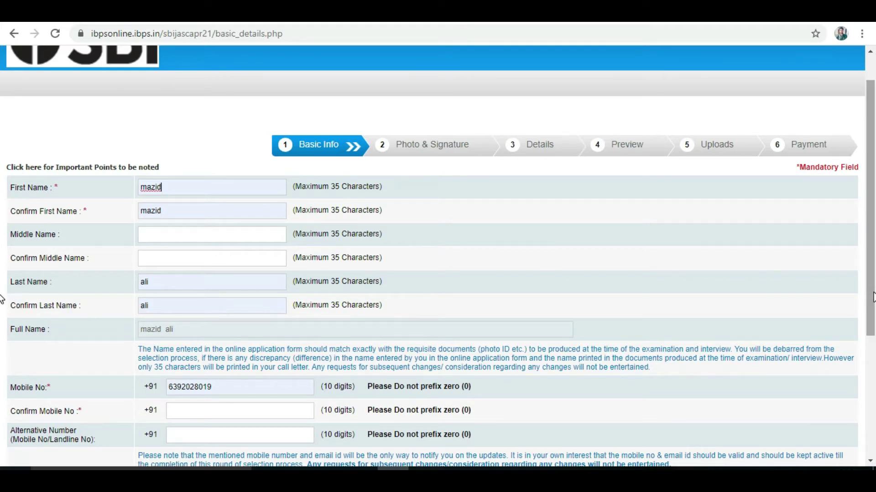
left_click_drag(866, 297, 872, 327)
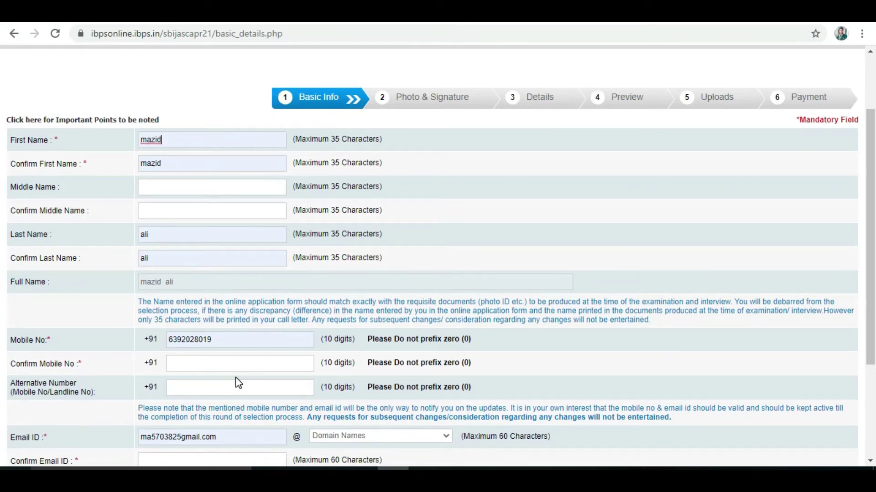
left_click(222, 341)
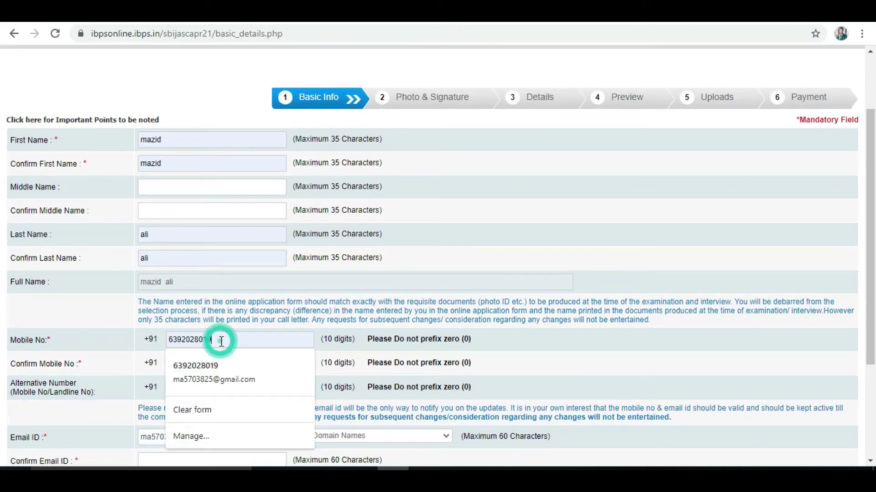
left_click(231, 364)
left_click(231, 364)
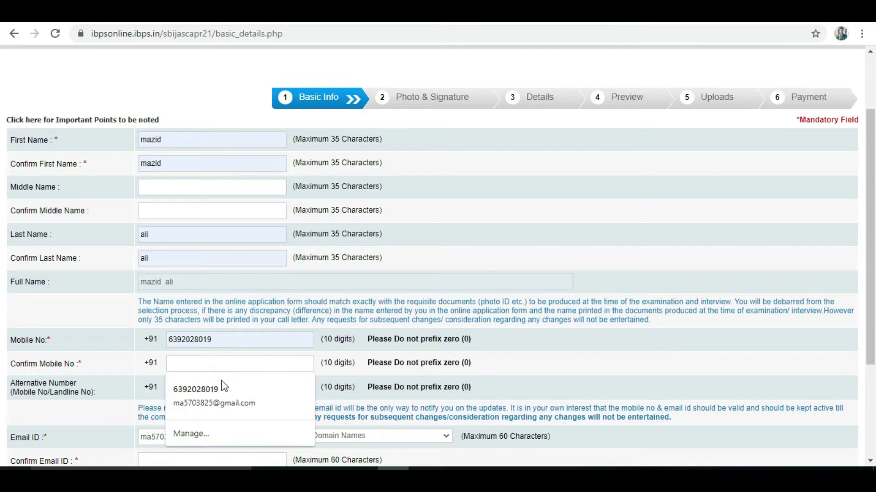
left_click(221, 385)
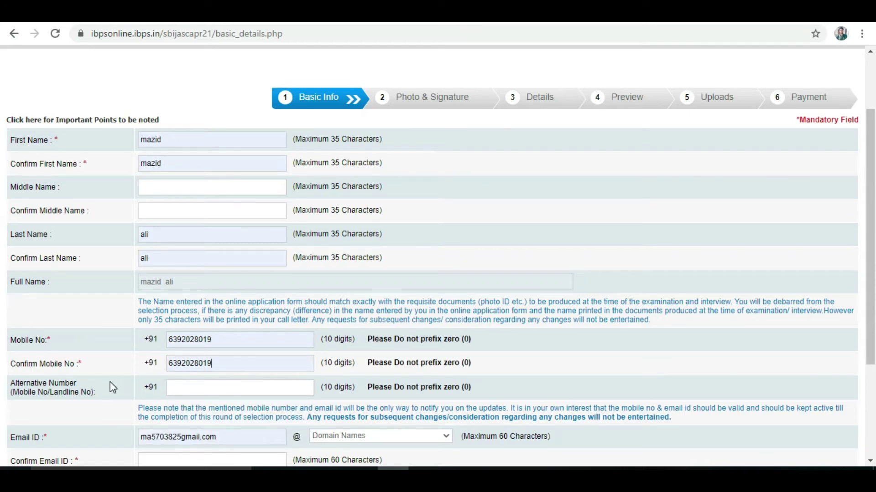
Leave Alternative Number empty, set the Email ID domain to gmail.com, and fill Confirm Email ID
left_click(203, 389)
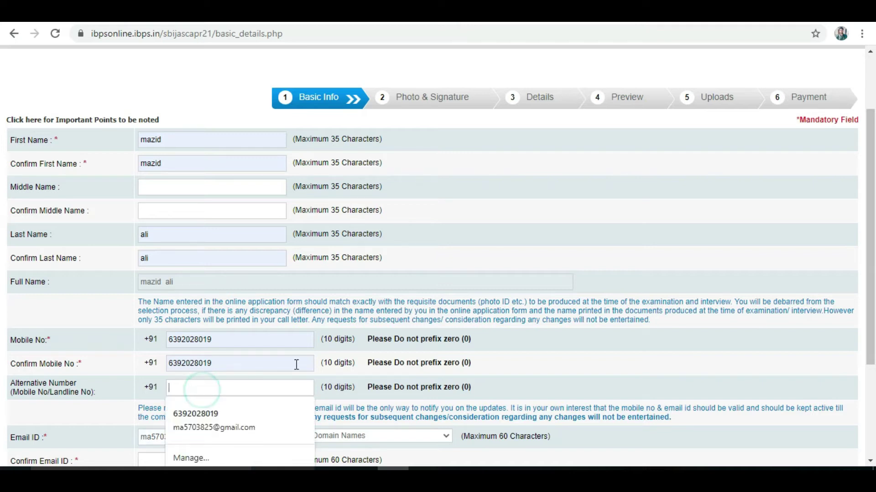
scroll(623, 456, "down", 2)
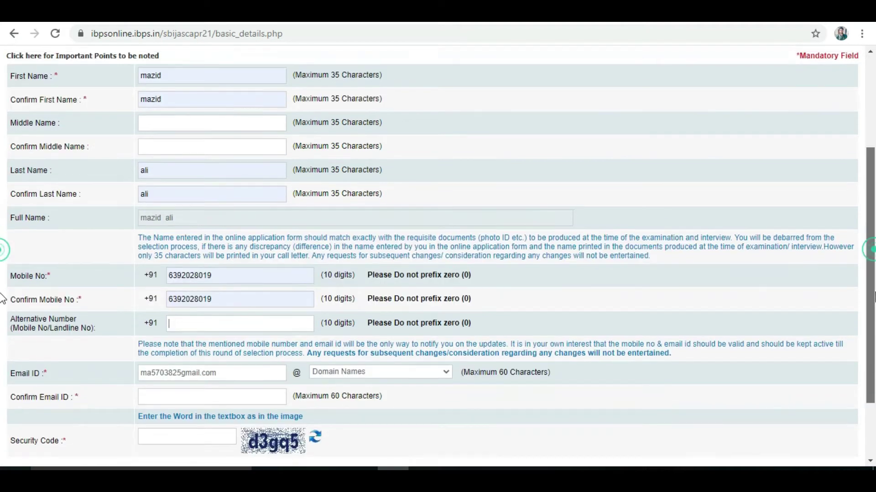
left_click(576, 439)
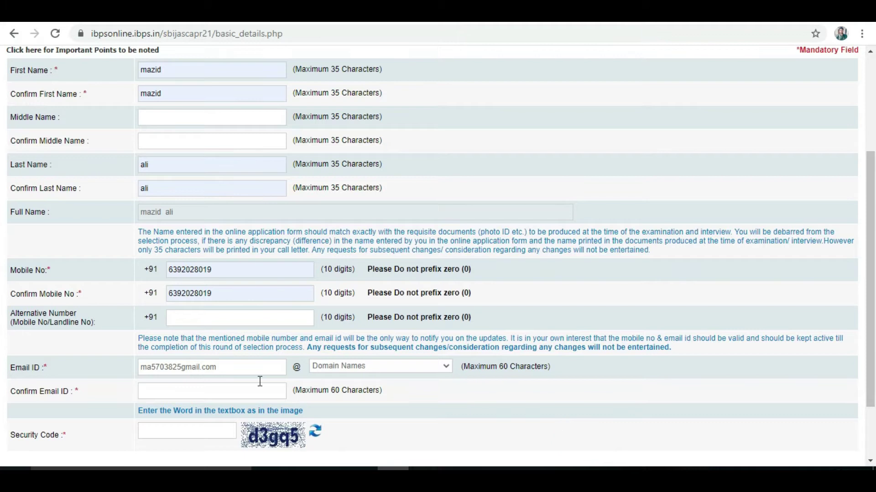
left_click(231, 367)
key("BackSpace")
key("BackSpace")
key("BackSpace")
key("BackSpace")
key("BackSpace")
key("BackSpace")
key("BackSpace")
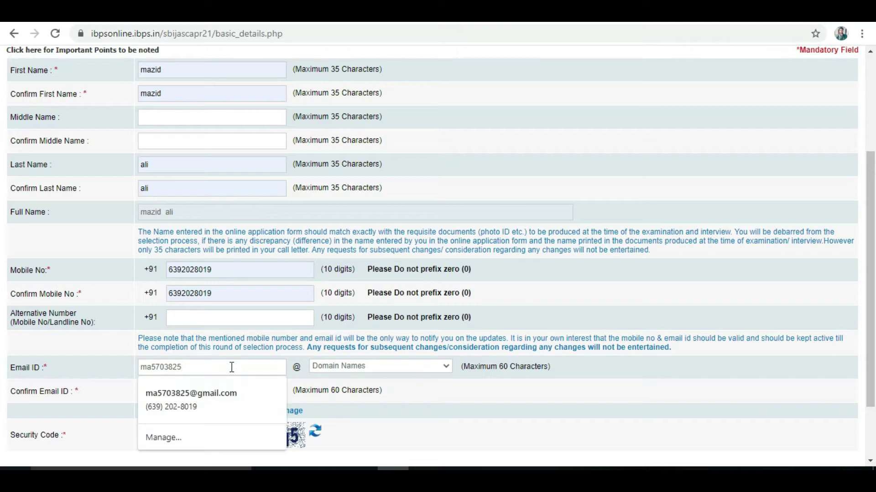
left_click(385, 363)
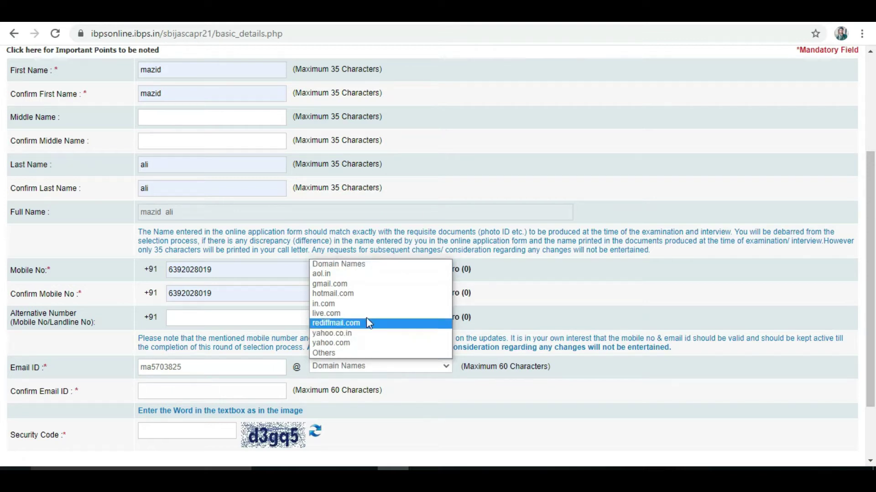
left_click(356, 285)
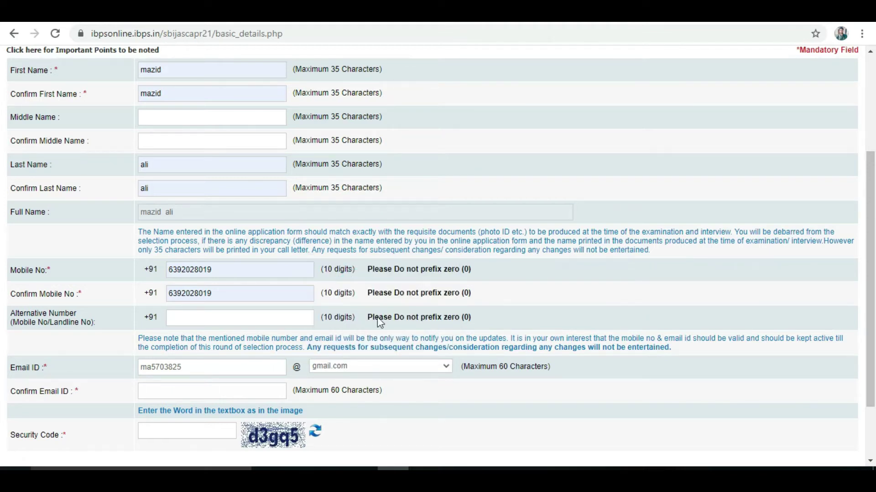
left_click(254, 389)
left_click(227, 335)
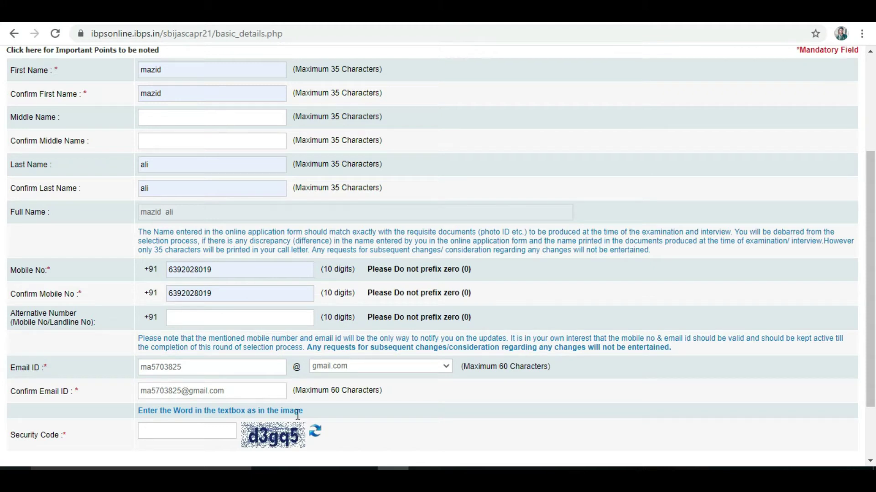
Enter the security code and save Basic Info, confirming the details are correct
scroll(4, 354, "down", 2)
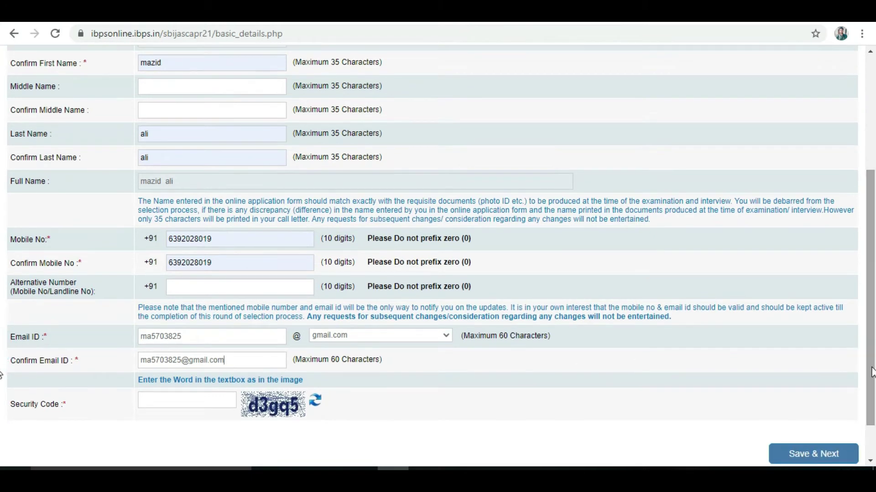
left_click(206, 399)
type("d3gq5")
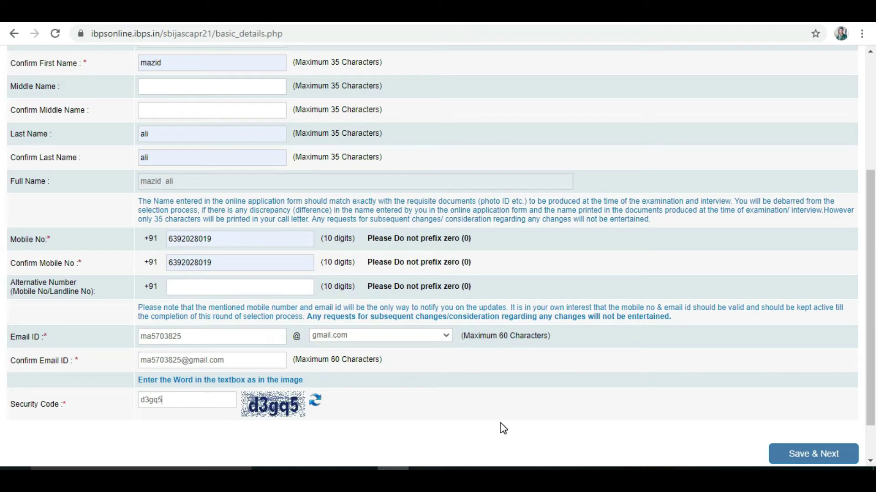
left_click(826, 459)
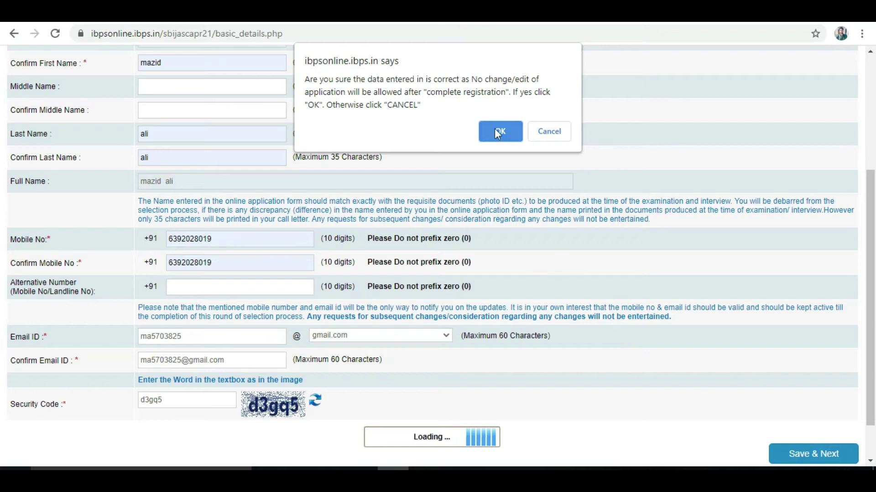
left_click(499, 131)
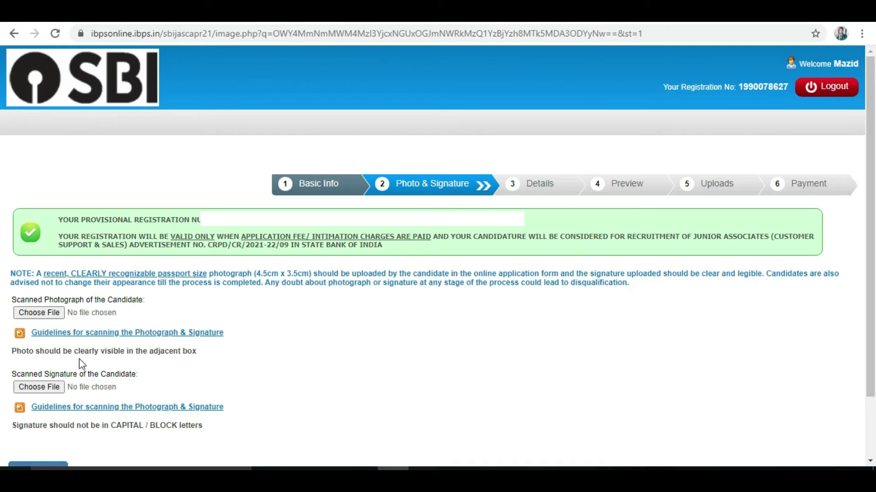
Upload majidphoto.jpg as the scanned photograph and check the required 4.5cm x 3.5cm size
left_click(45, 315)
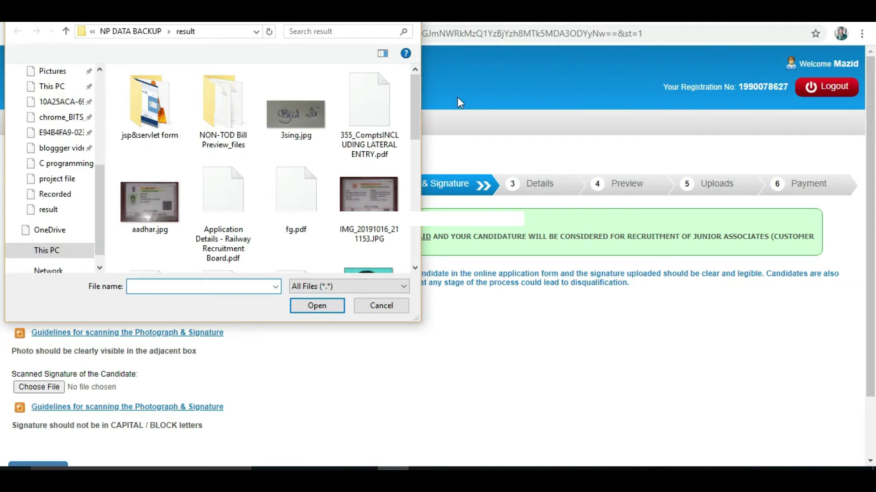
left_click_drag(414, 114, 414, 136)
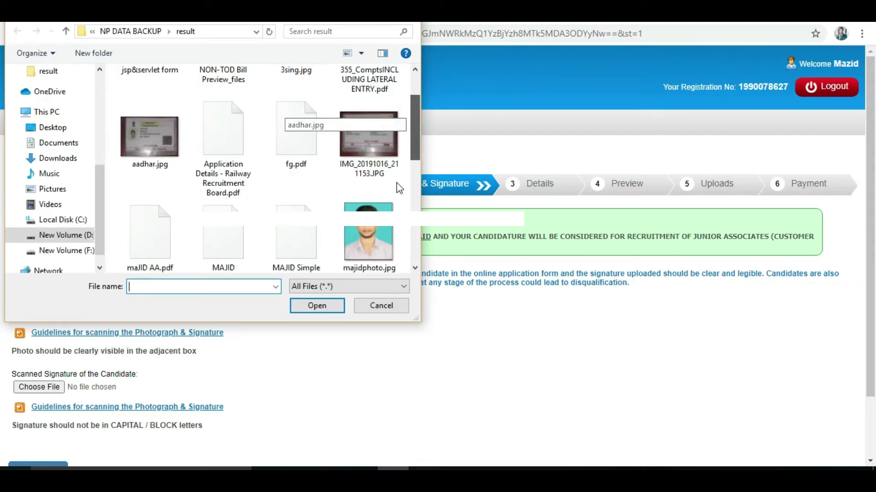
double_click(367, 243)
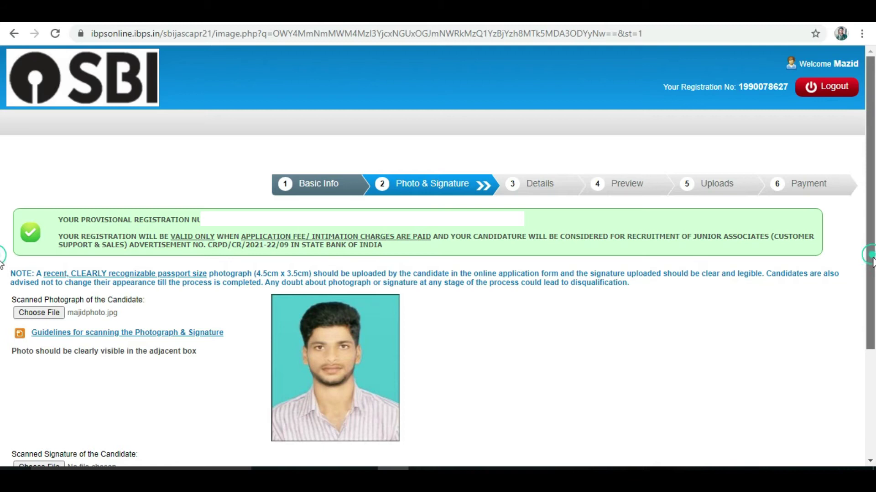
scroll(852, 274, "down", 1)
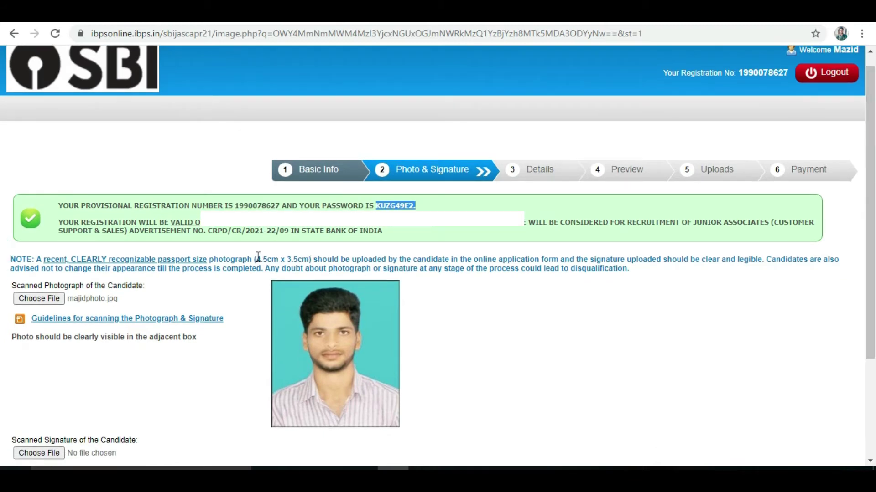
left_click_drag(257, 259, 309, 259)
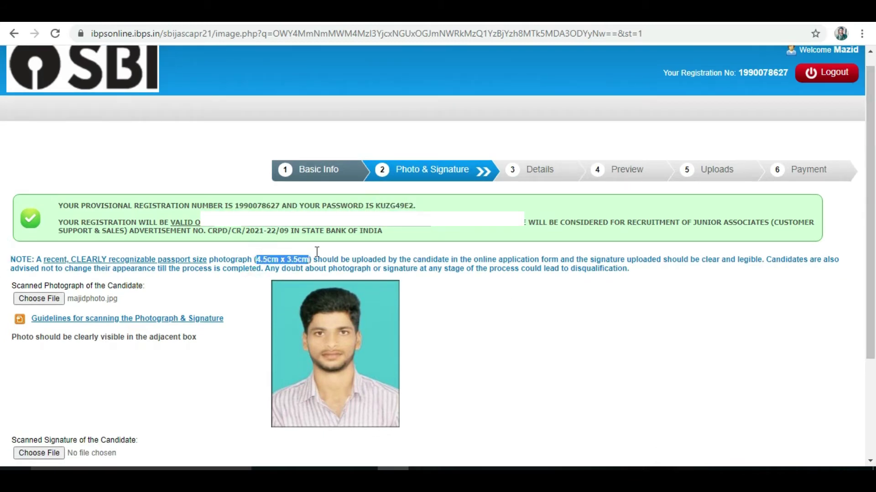
scroll(4, 347, "down", 2)
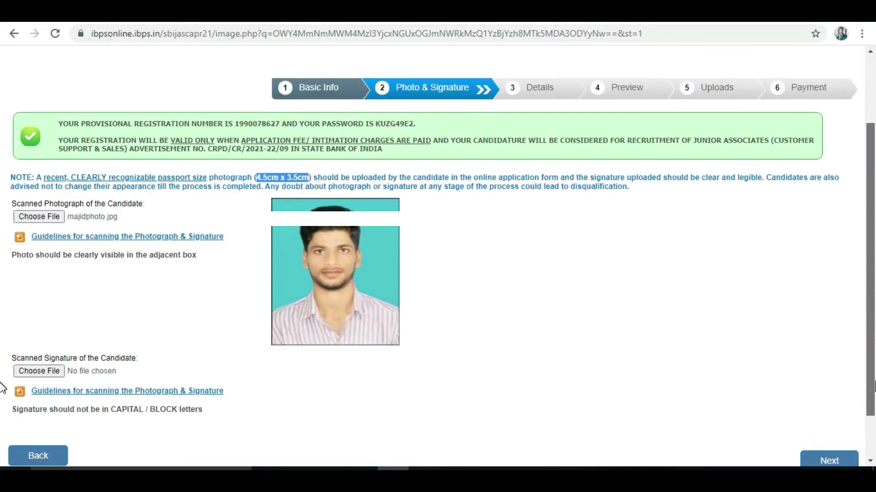
left_click(36, 356)
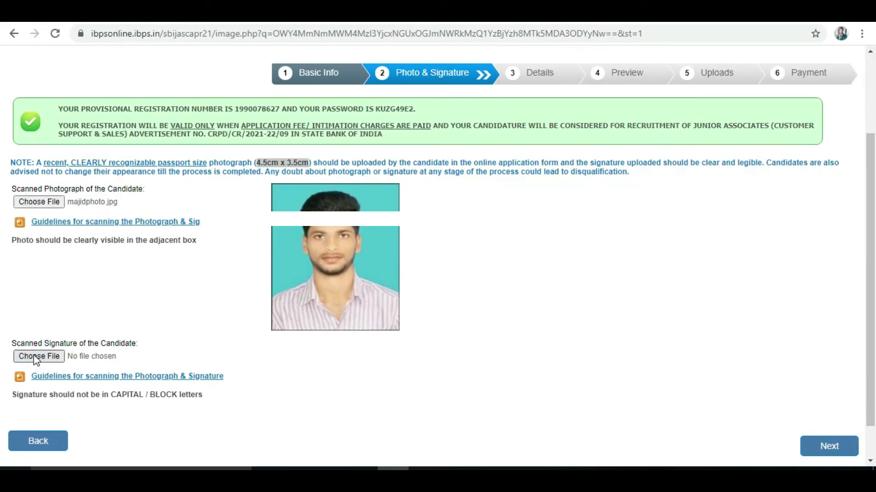
Upload sing.jpg as the signature, then continue to the Details step
double_click(295, 114)
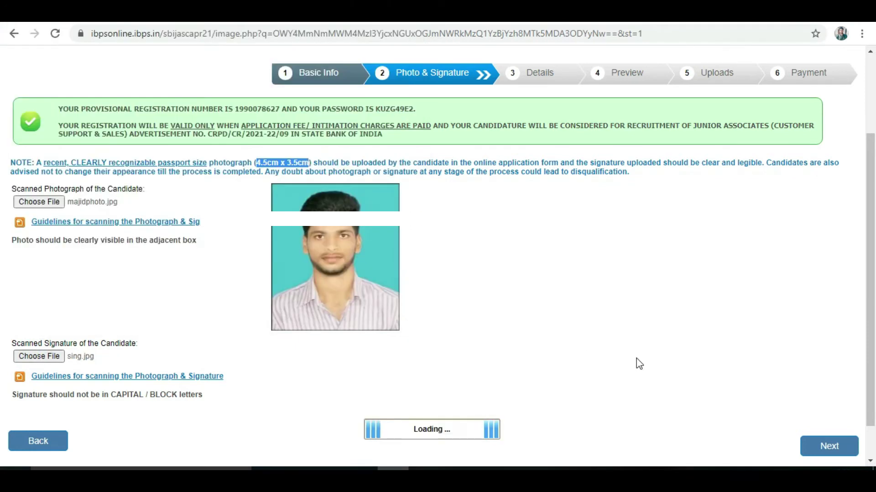
scroll(1, 325, "down", 1)
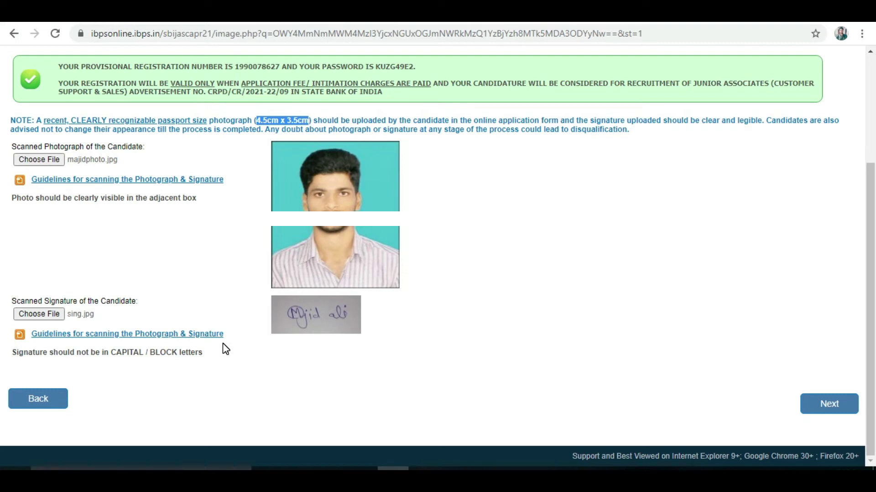
left_click(822, 413)
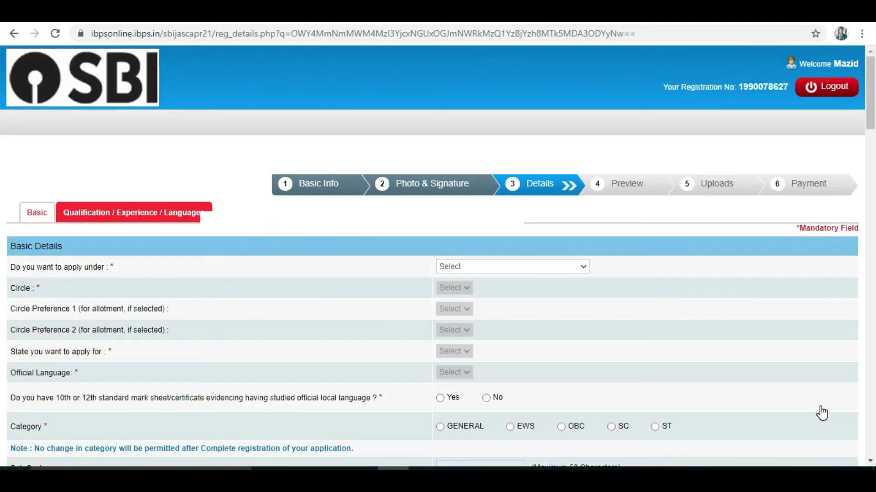
Choose Special Recruitment Drive as the application type and CHANDIGARH as the circle
scroll(573, 234, "down", 1)
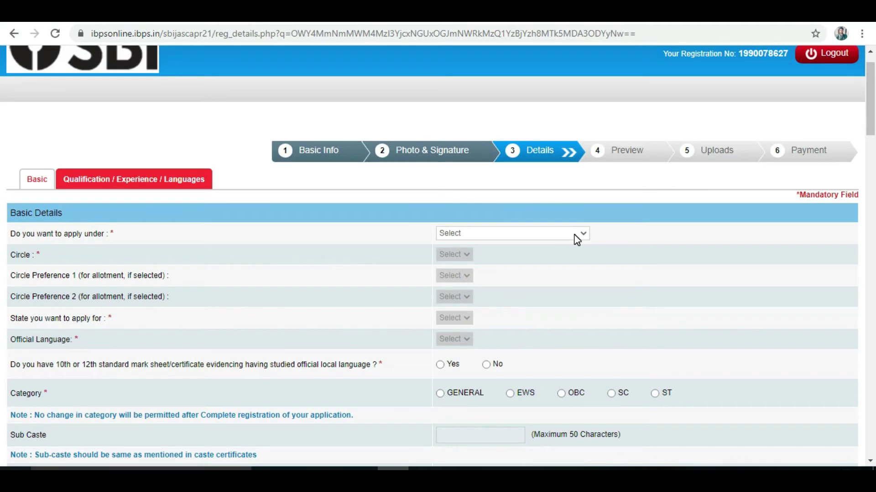
left_click(575, 235)
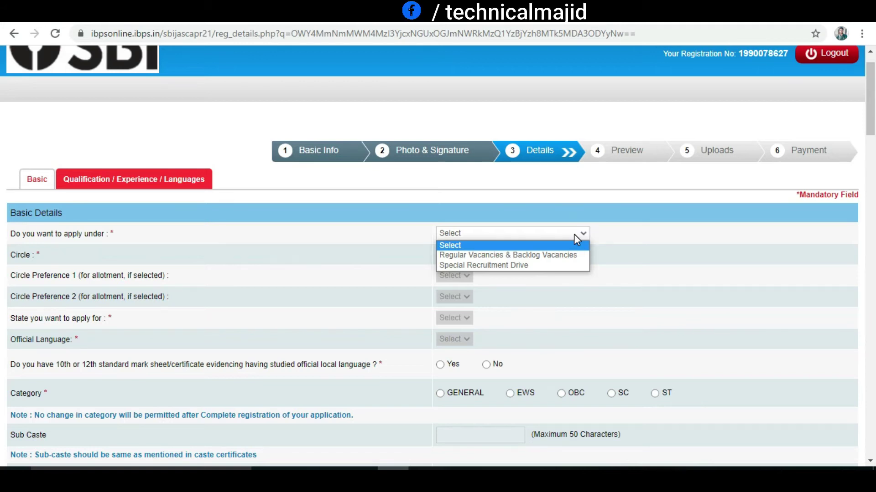
left_click(553, 265)
left_click(478, 288)
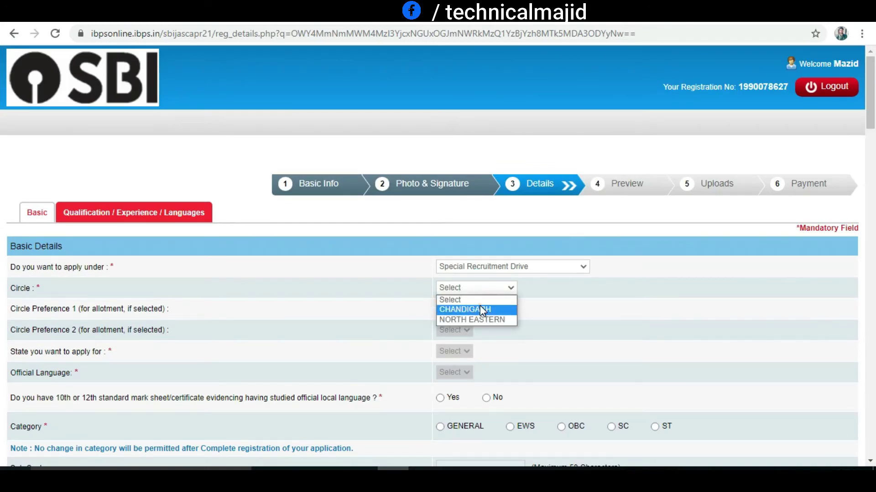
left_click(480, 307)
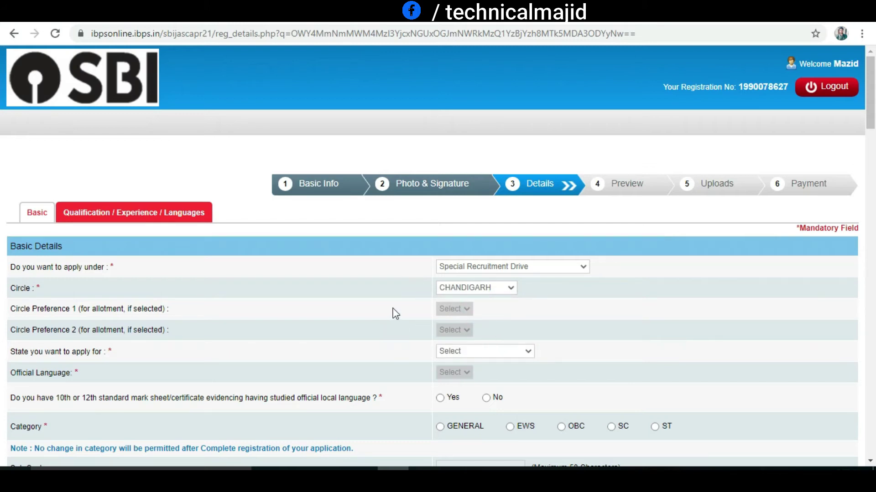
Set the state to KASHMIR VALLEY and the official language to Urdu
left_click(502, 351)
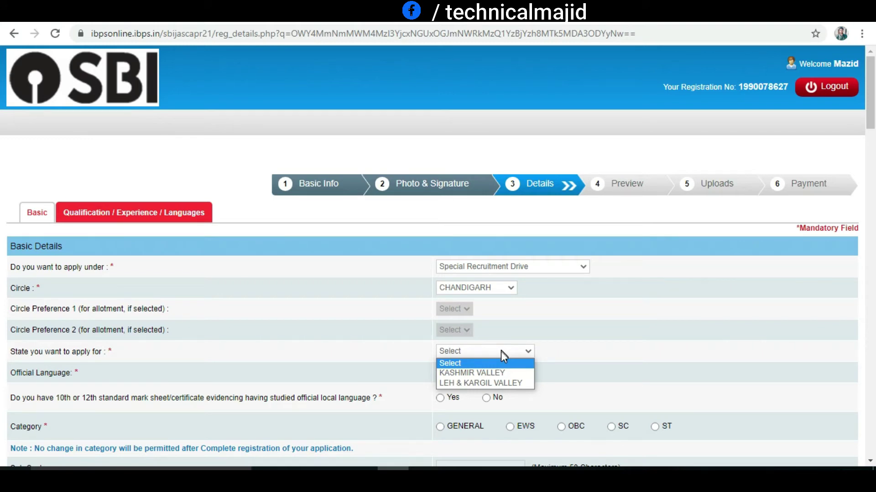
left_click(471, 373)
left_click(472, 374)
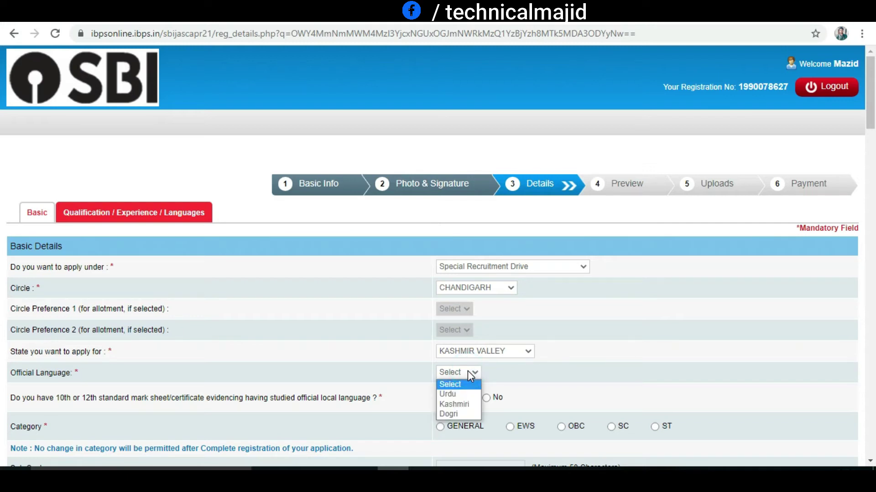
left_click(459, 394)
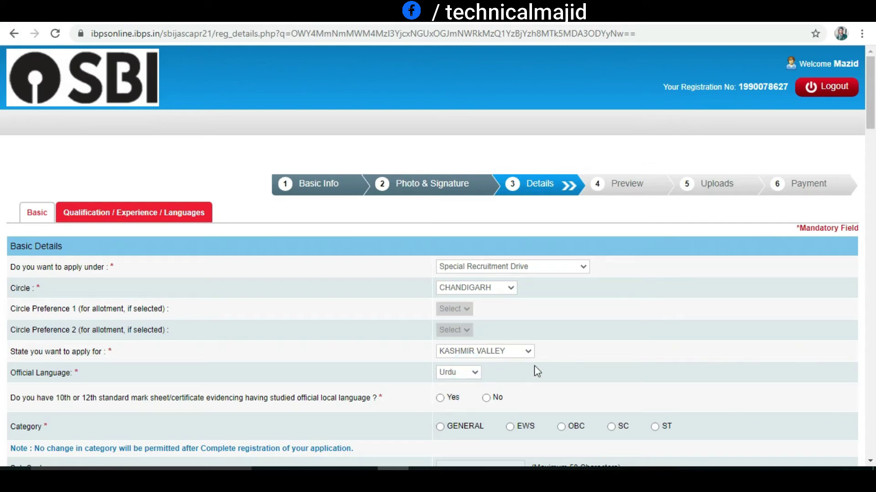
left_click_drag(869, 117, 870, 141)
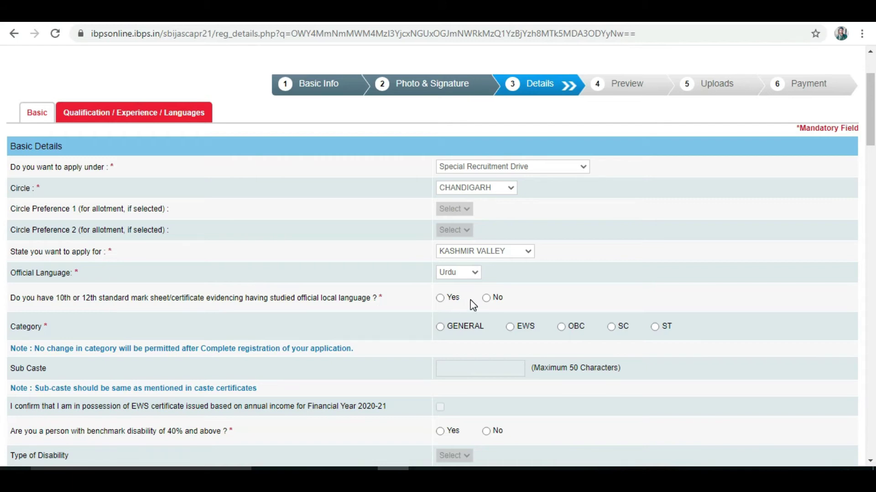
Mark Yes for the 10th/12th local-language question, GENERAL category, and No for disability
left_click(440, 299)
left_click(440, 327)
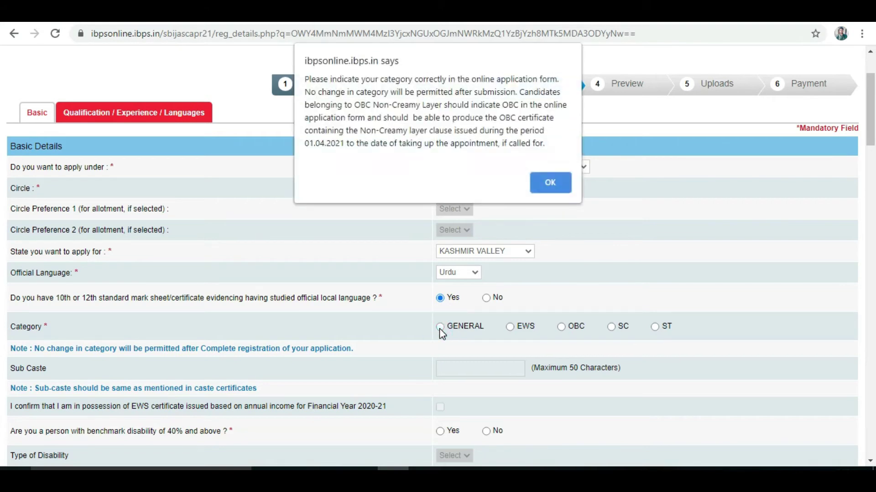
key("Return")
scroll(871, 137, "down", 2)
scroll(2, 153, "down", 2)
left_click(486, 260)
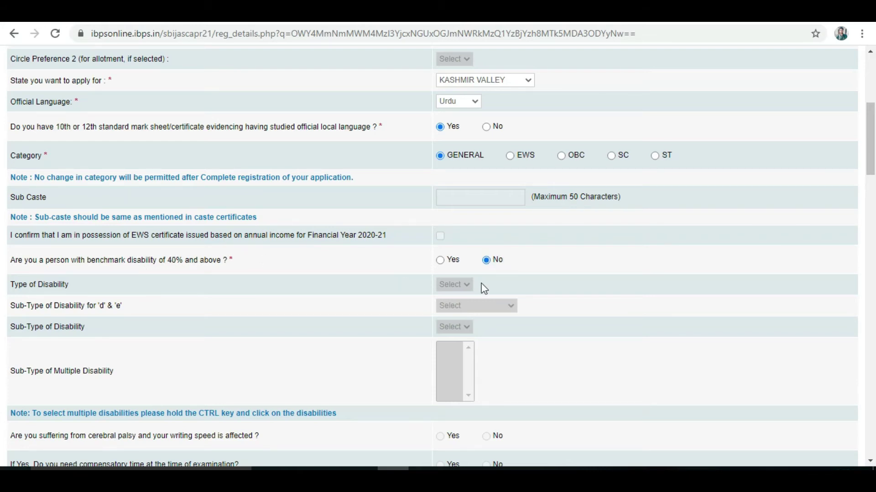
left_click_drag(872, 168, 872, 215)
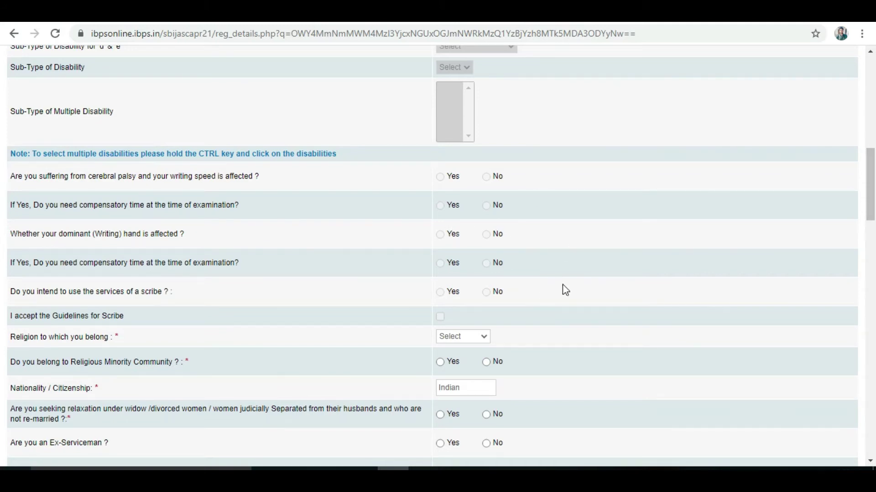
Set religion to Muslim and answer Yes to belonging to a religious minority
scroll(2, 201, "down", 2)
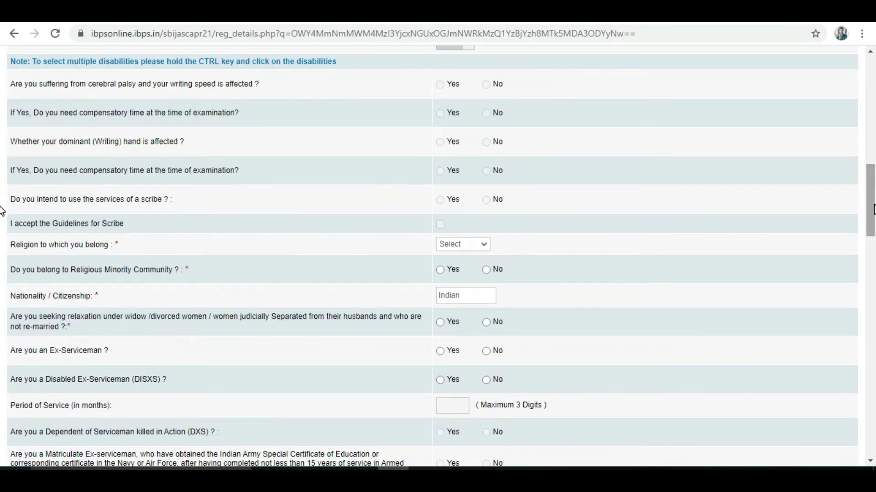
left_click(472, 244)
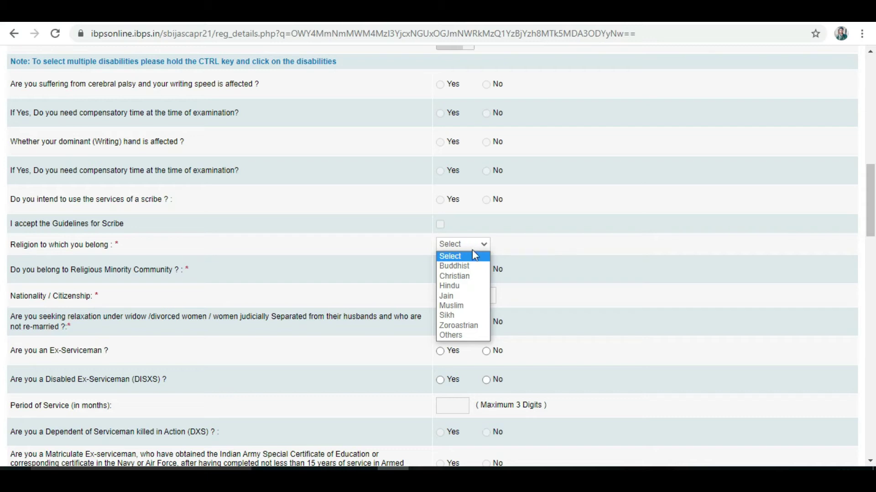
left_click(461, 306)
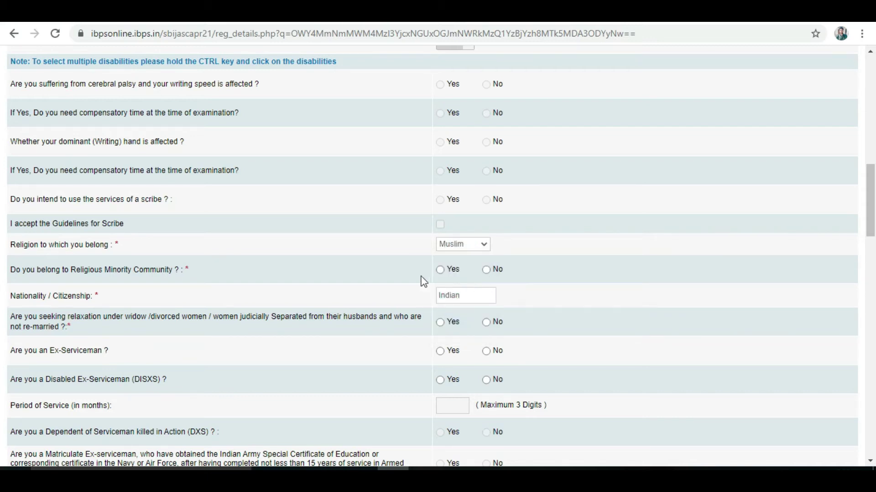
left_click(440, 269)
left_click(102, 269)
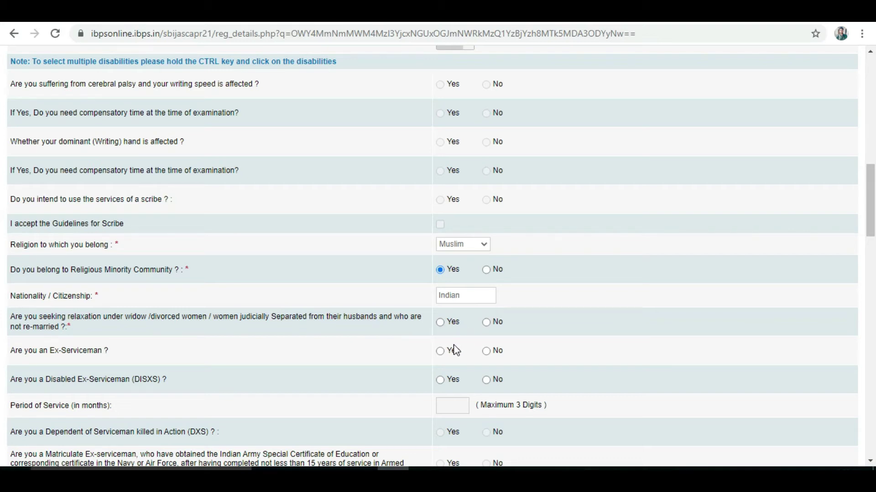
Answer No to widow relaxation, ex-serviceman, disabled ex-serviceman and DXS dependent questions
left_click(487, 324)
left_click(487, 351)
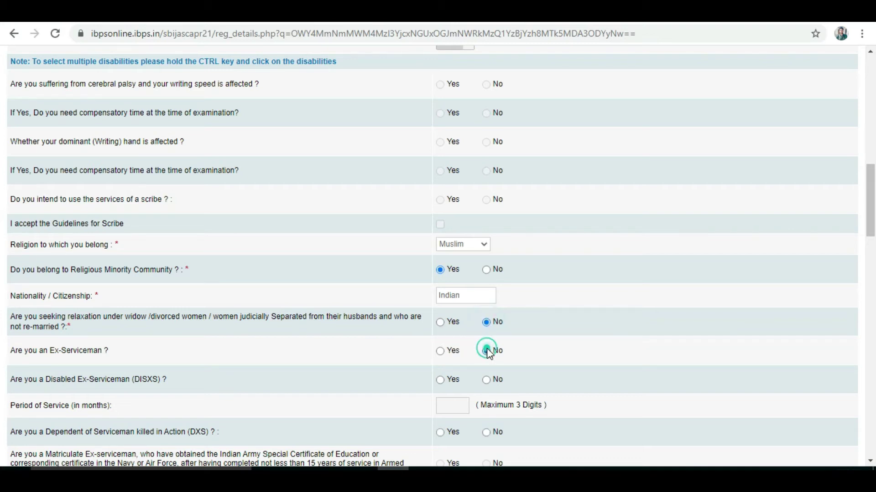
left_click(493, 381)
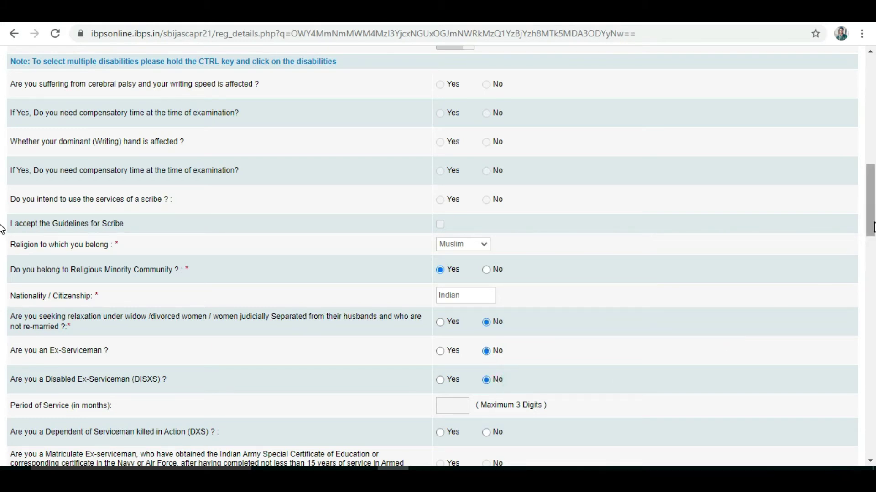
scroll(2, 230, "down", 2)
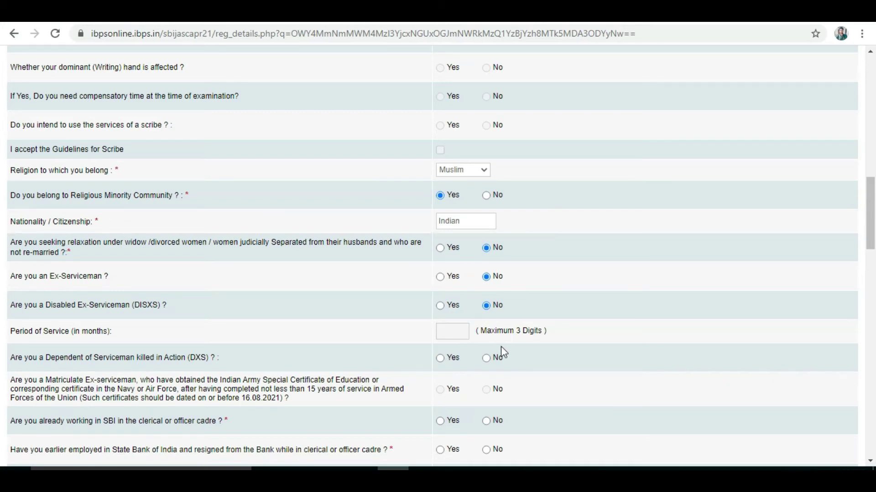
left_click(486, 359)
left_click_drag(869, 243, 871, 265)
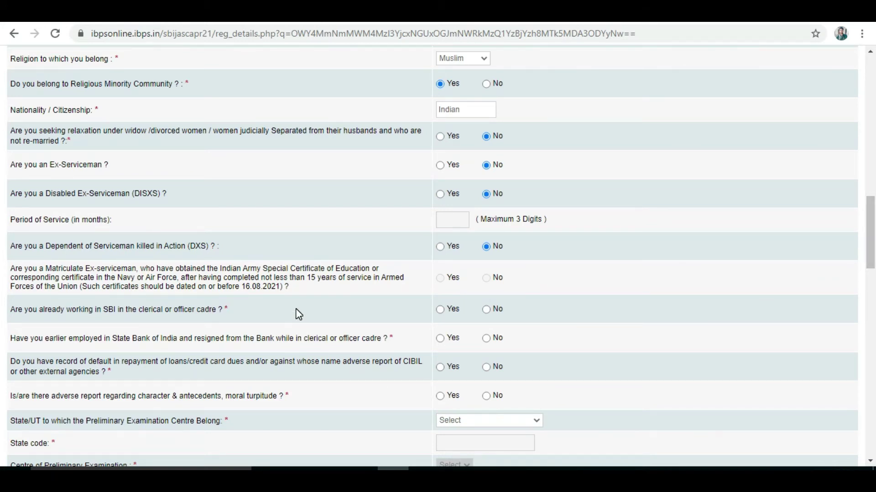
Answer No to current or earlier SBI employment, CIBIL loan default and moral turpitude
left_click(486, 310)
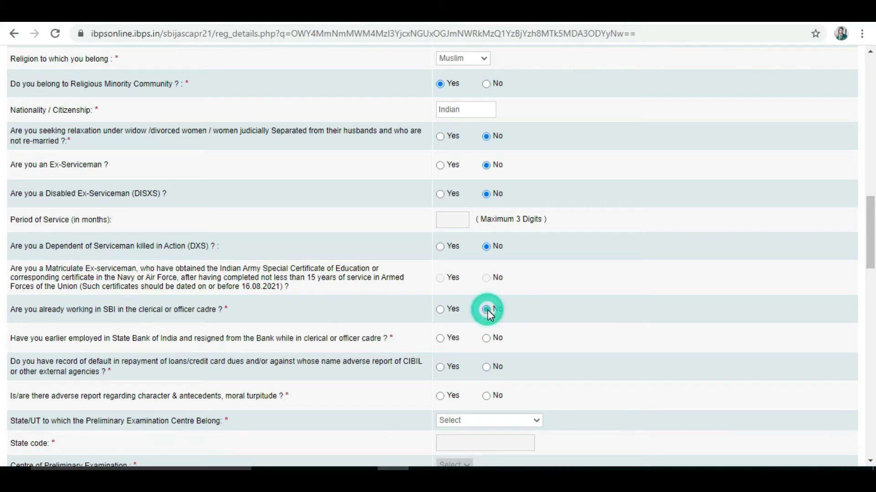
left_click(487, 338)
left_click(487, 368)
left_click(487, 396)
left_click_drag(869, 249, 871, 277)
left_click(489, 283)
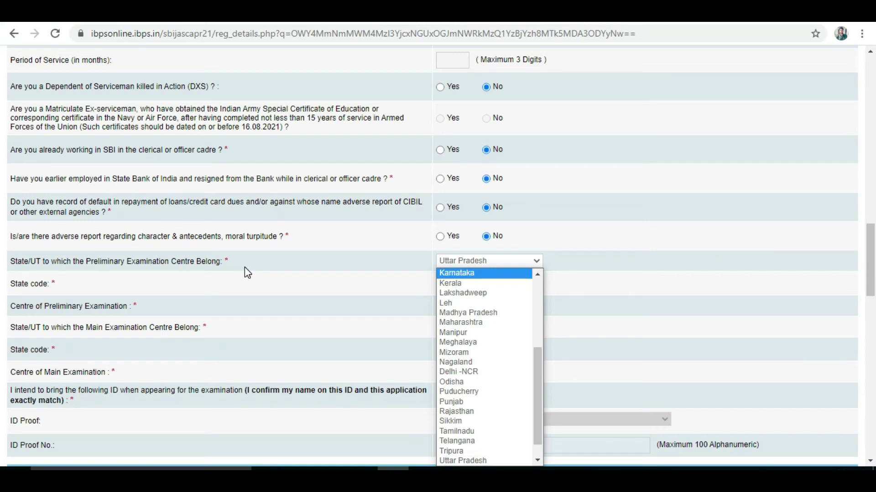
Set Uttar Pradesh and Lucknow as both the preliminary and main exam centres
key("Up")
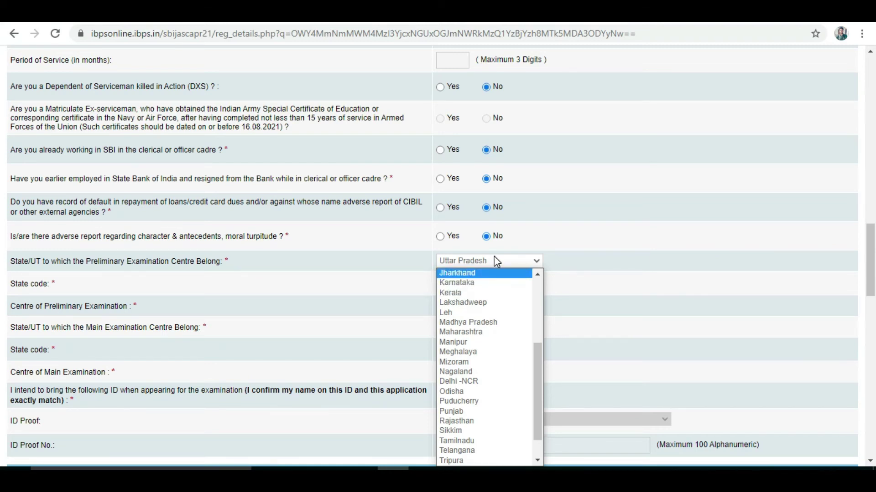
key("u")
key("Return")
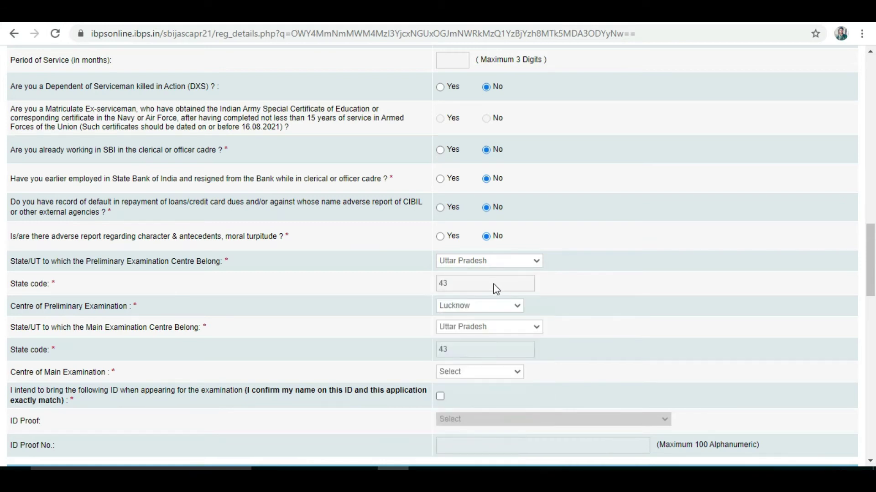
left_click(504, 311)
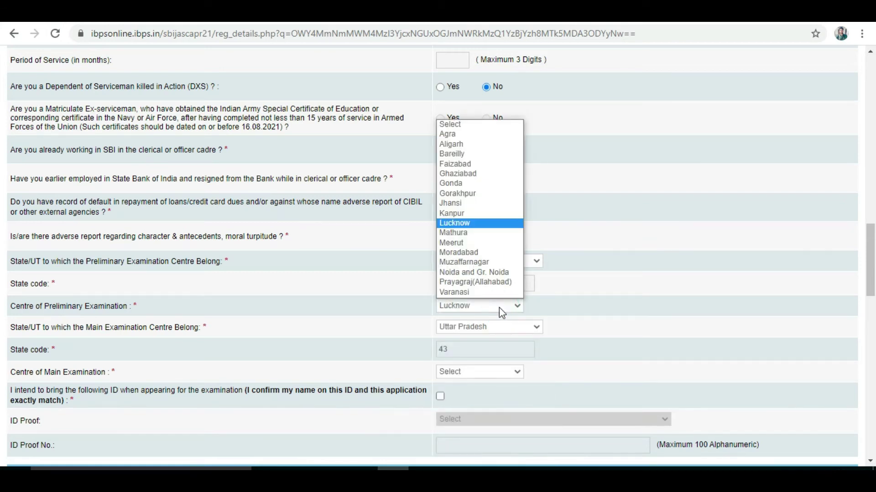
left_click(454, 223)
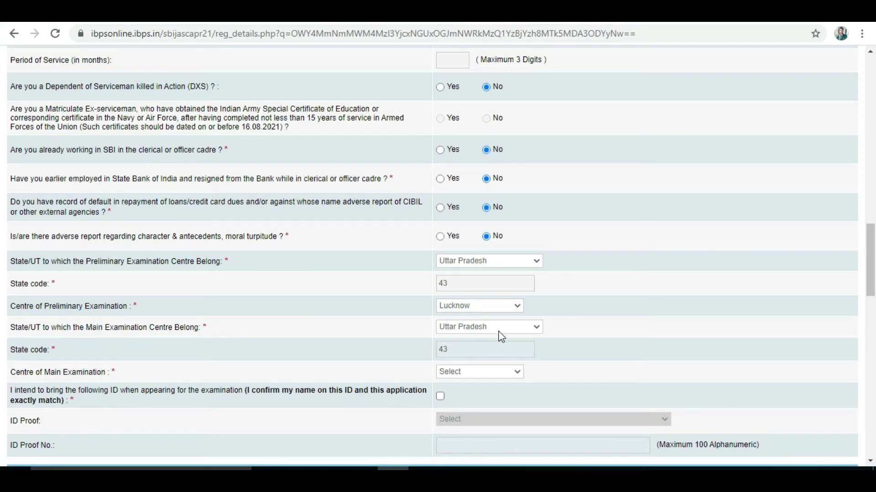
left_click(511, 381)
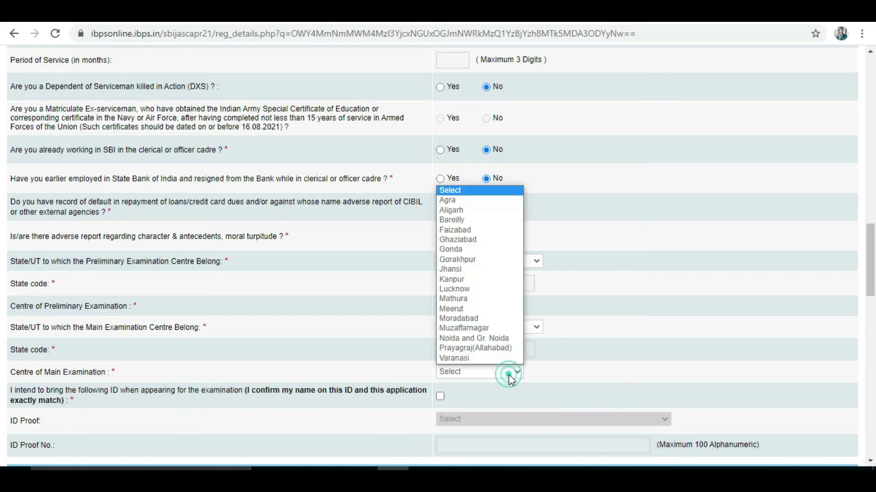
left_click(474, 290)
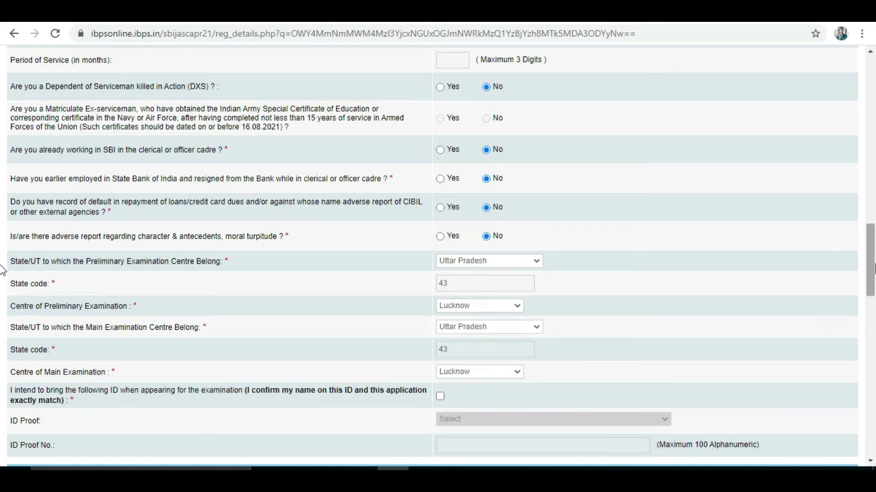
left_click_drag(871, 269, 872, 286)
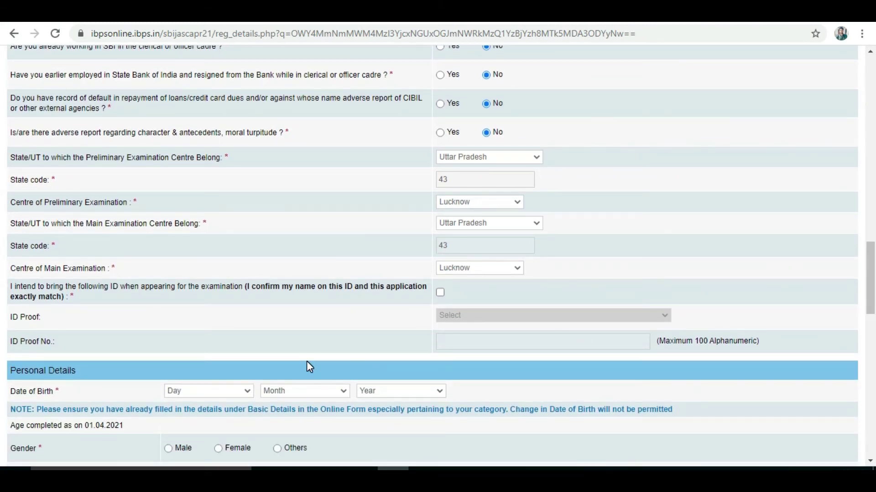
Confirm bringing ID, choose Aadhar Card as ID proof, and paste its number
left_click(440, 294)
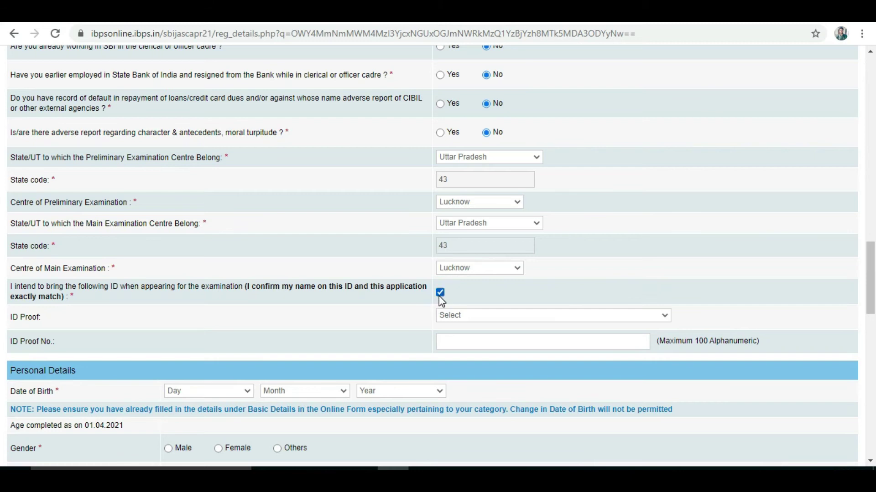
left_click(458, 314)
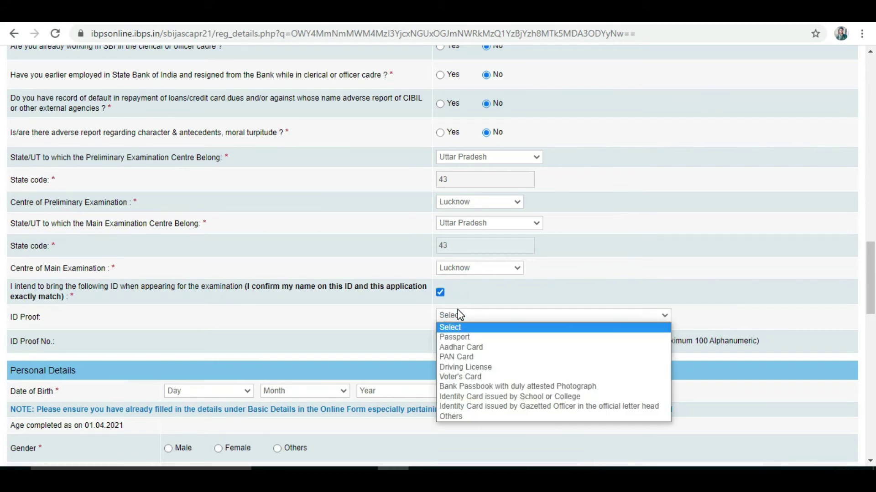
left_click(470, 348)
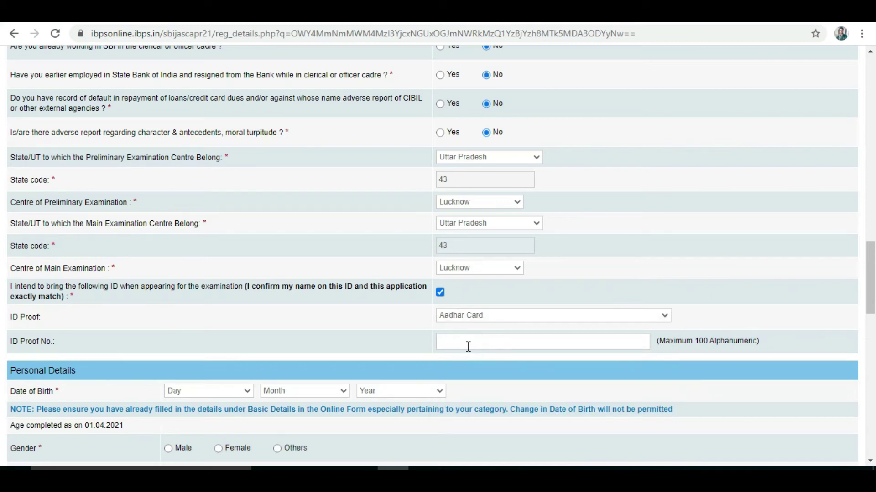
left_click(468, 344)
key("ctrl+v")
left_click_drag(870, 278, 870, 300)
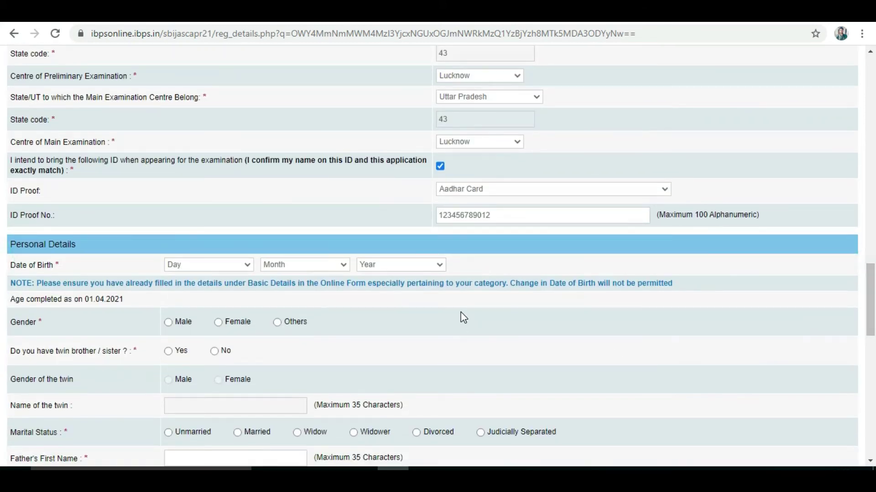
Set the date of birth to 01 January 1995
left_click(215, 265)
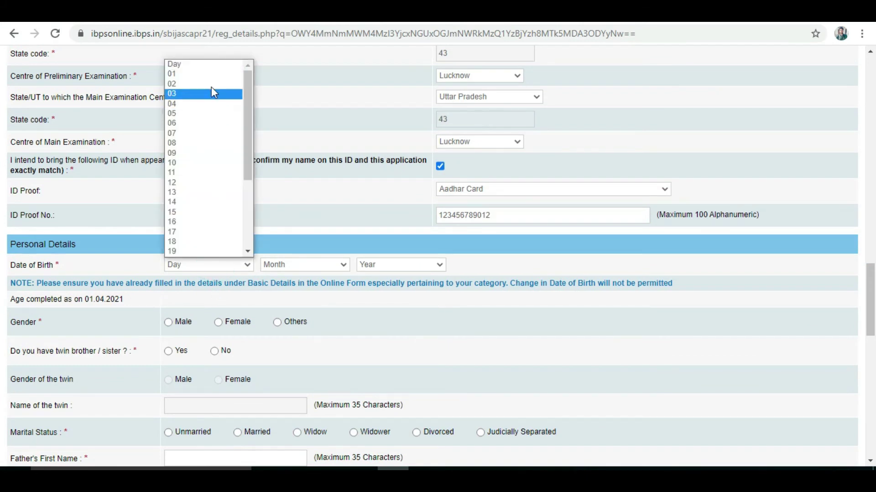
left_click(203, 74)
left_click(310, 265)
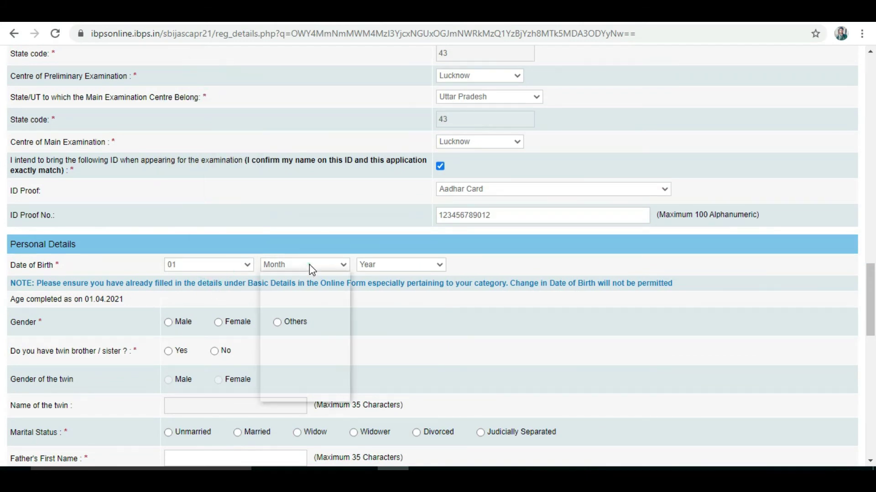
left_click(310, 287)
left_click(381, 265)
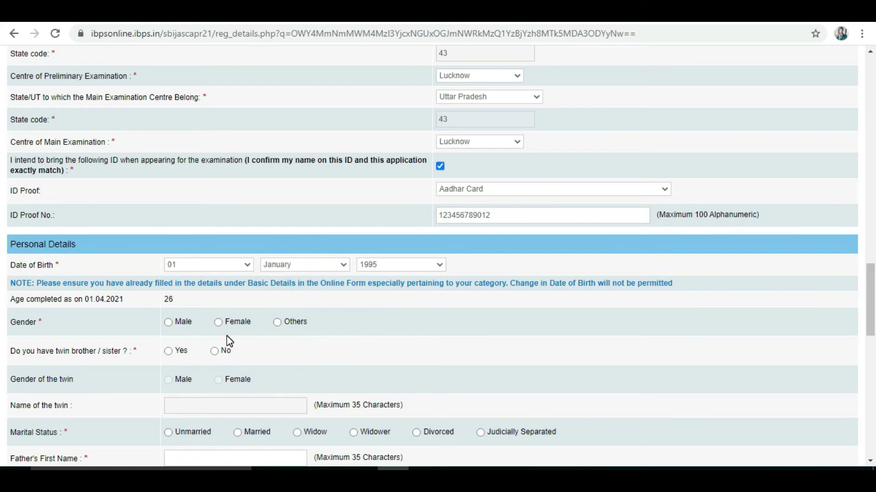
Set gender to Male, answer No to having a twin, and choose Married
left_click(169, 324)
left_click(55, 352)
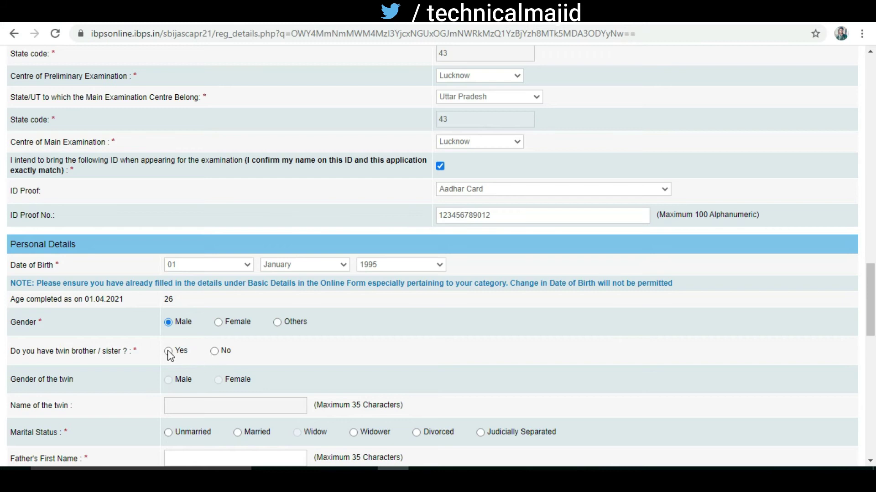
left_click(215, 352)
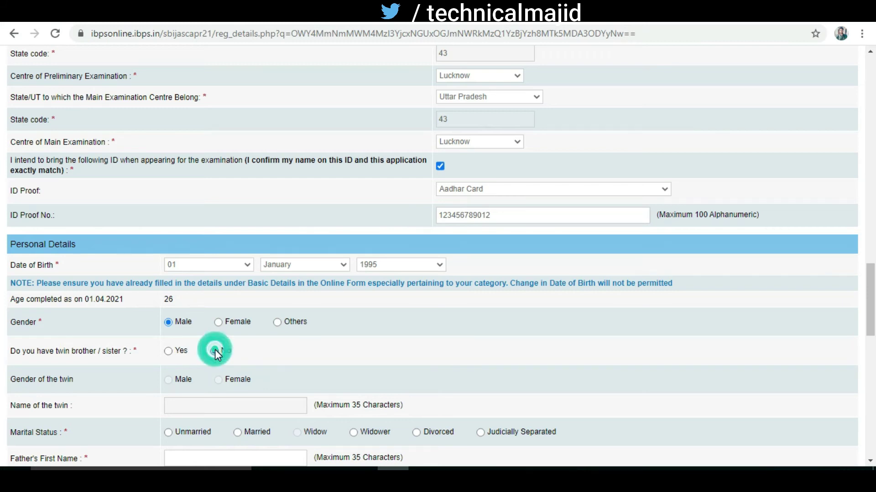
left_click_drag(871, 287, 871, 302)
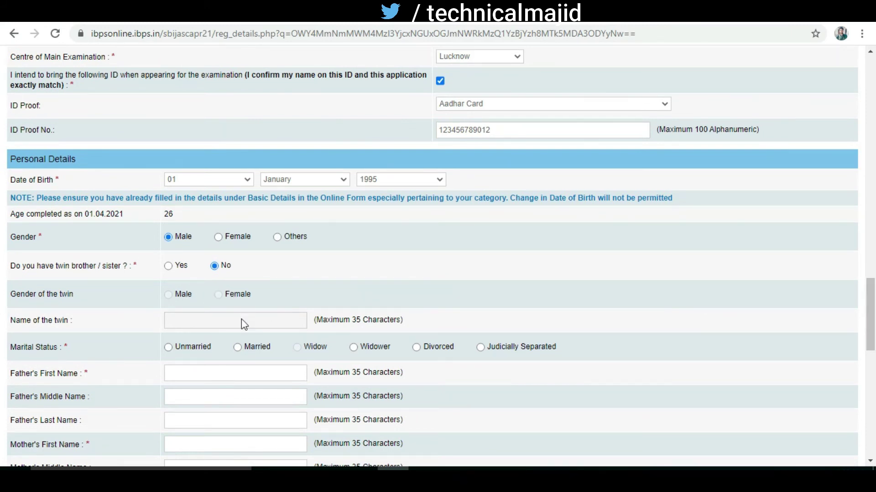
left_click(238, 348)
Enter the father's first and last names and autofill both mother's names from a saved entry
left_click_drag(870, 314, 870, 345)
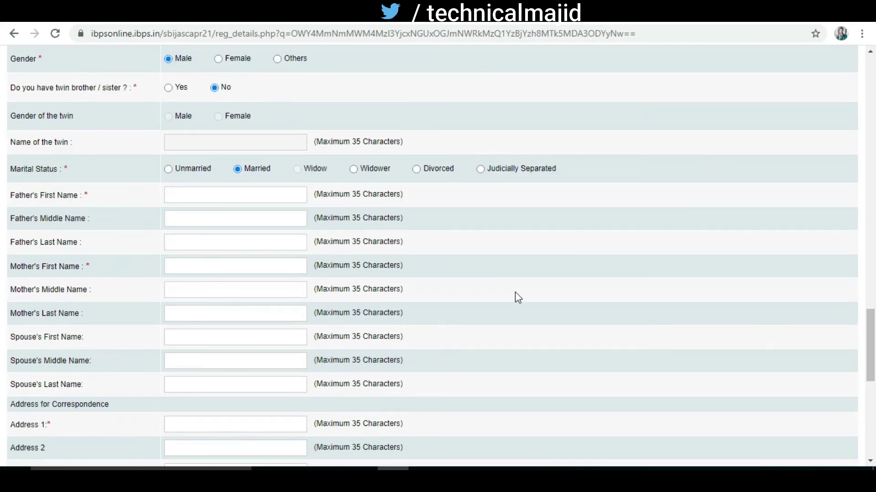
left_click(220, 195)
left_click(215, 241)
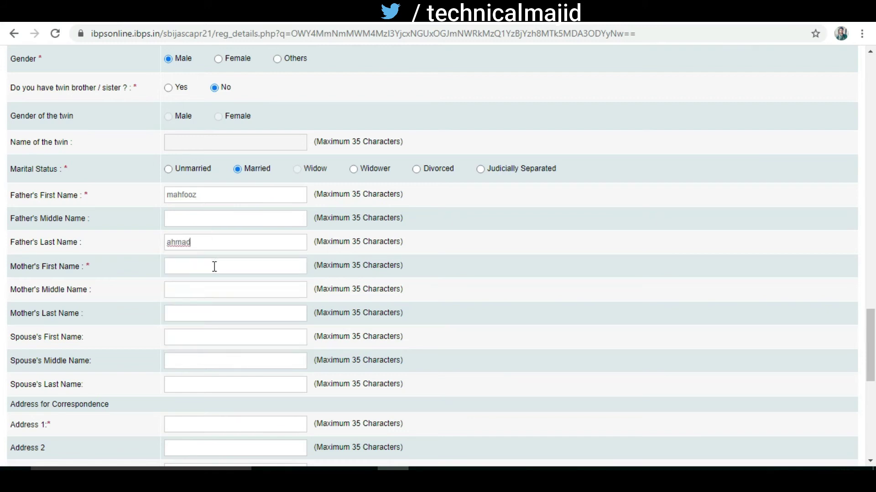
left_click(214, 266)
left_click(213, 331)
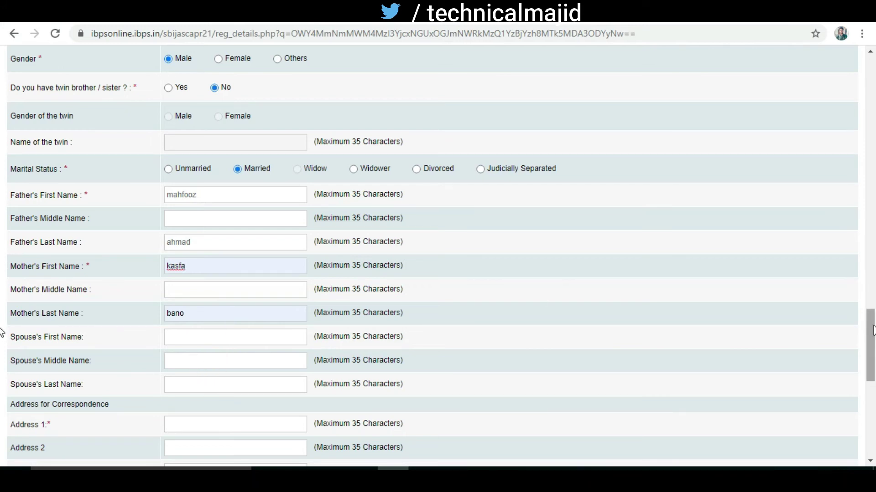
left_click_drag(871, 329, 872, 359)
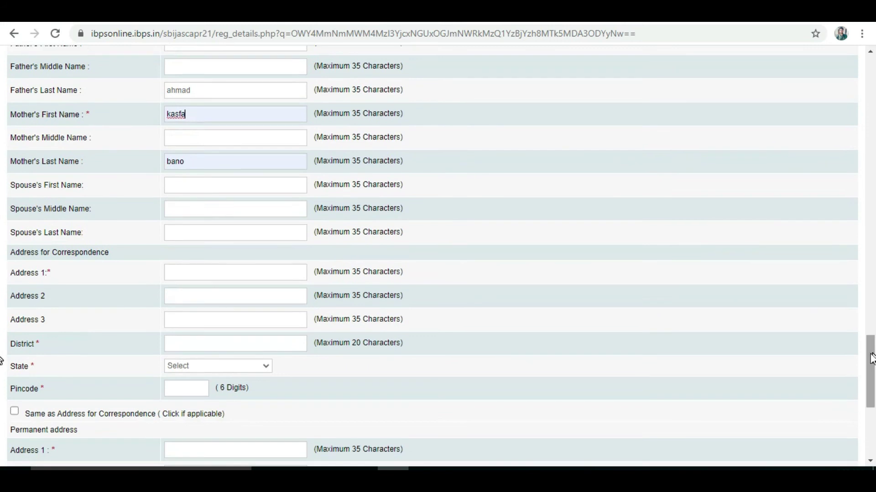
Autofill the correspondence address from a saved entry and copy it to the permanent address
left_click(247, 272)
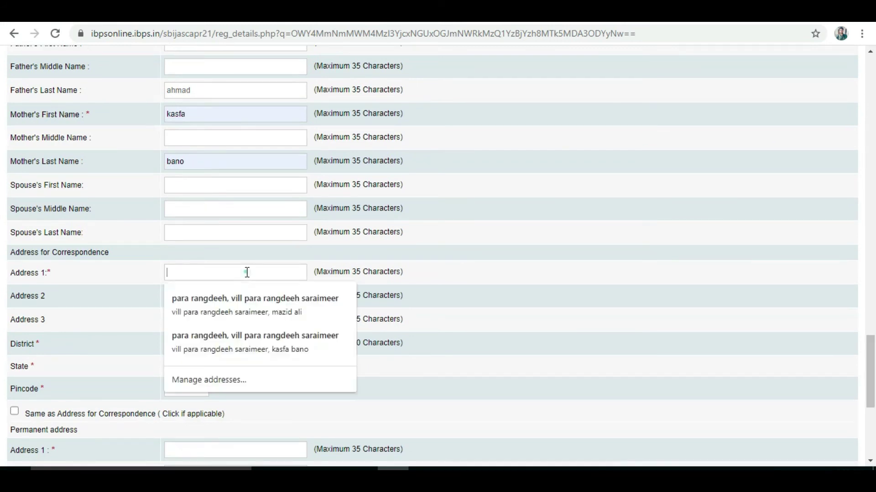
left_click(242, 300)
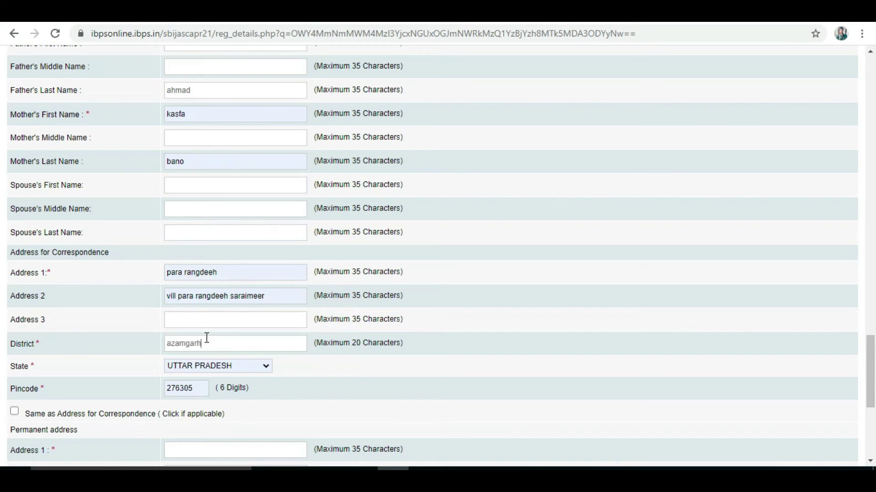
left_click(220, 347)
left_click(15, 412)
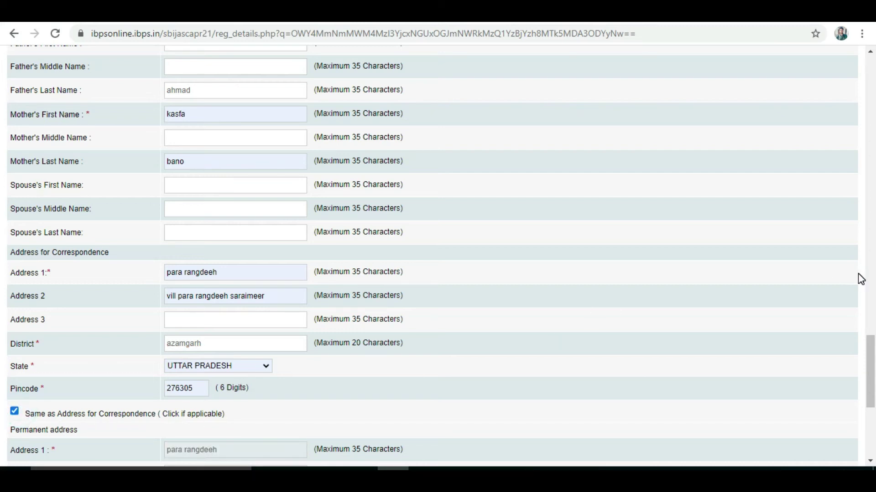
left_click_drag(870, 354, 871, 384)
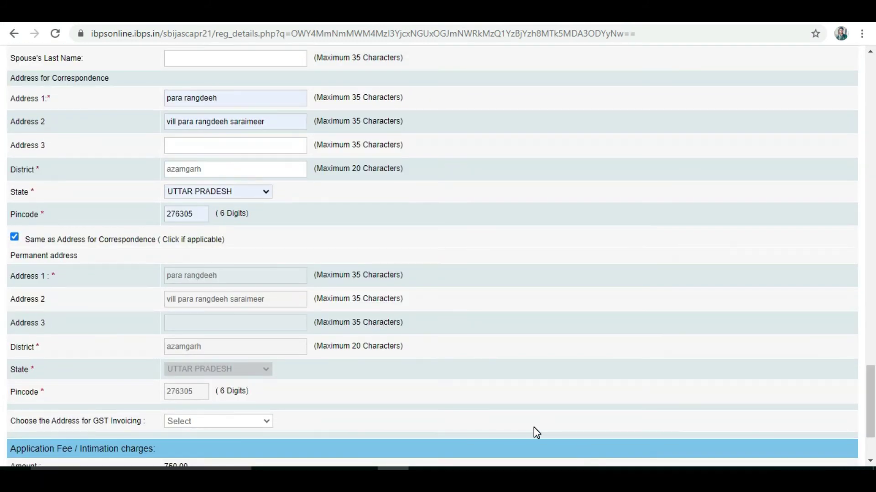
scroll(92, 374, "down", 2)
left_click(233, 360)
Select Permanent Address for GST invoicing, making Uttar Pradesh the GST state with a 750.00 fee
left_click(233, 360)
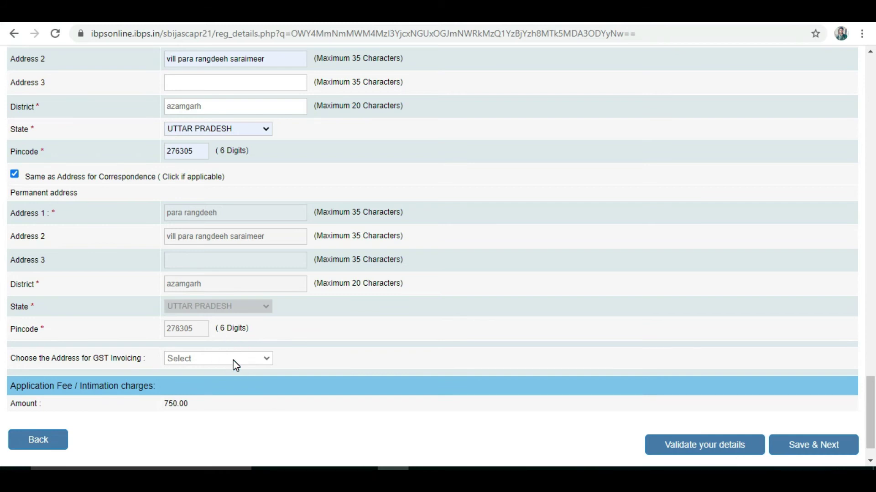
left_click(233, 361)
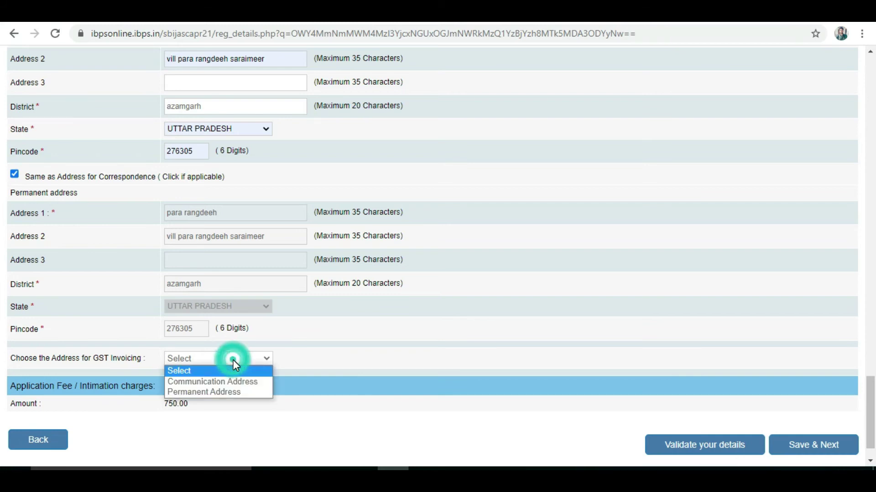
left_click(239, 391)
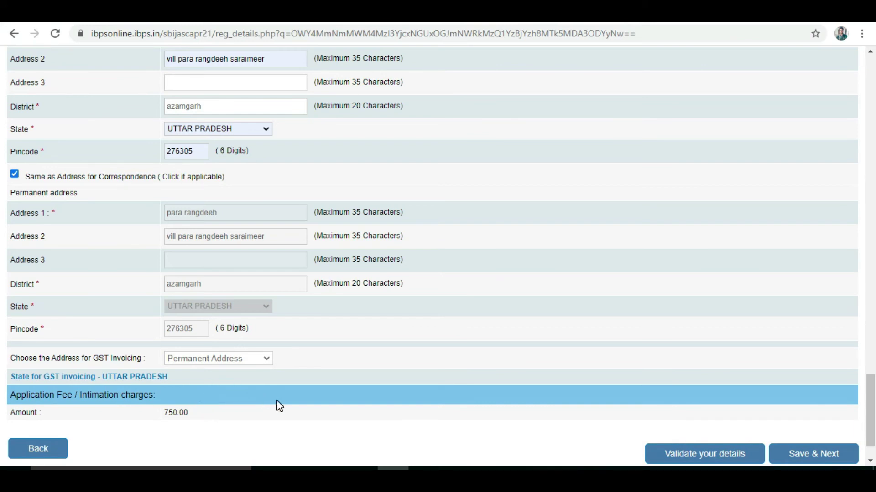
left_click(163, 414)
left_click_drag(871, 396, 871, 99)
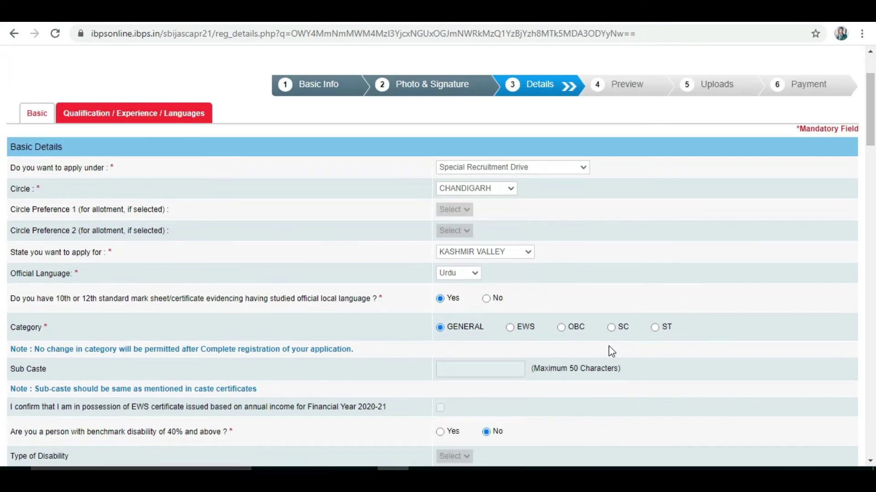
Switch the category to SC, accept the alert, and save to reach the qualification form
left_click(612, 327)
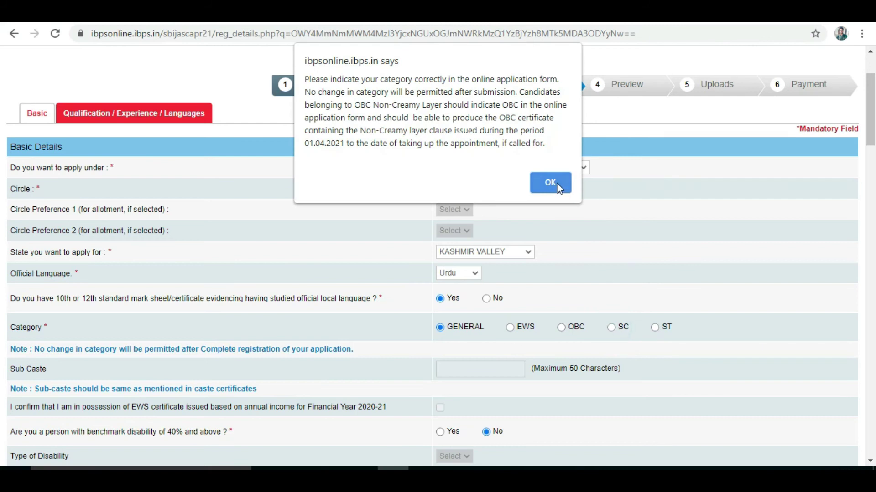
left_click(556, 182)
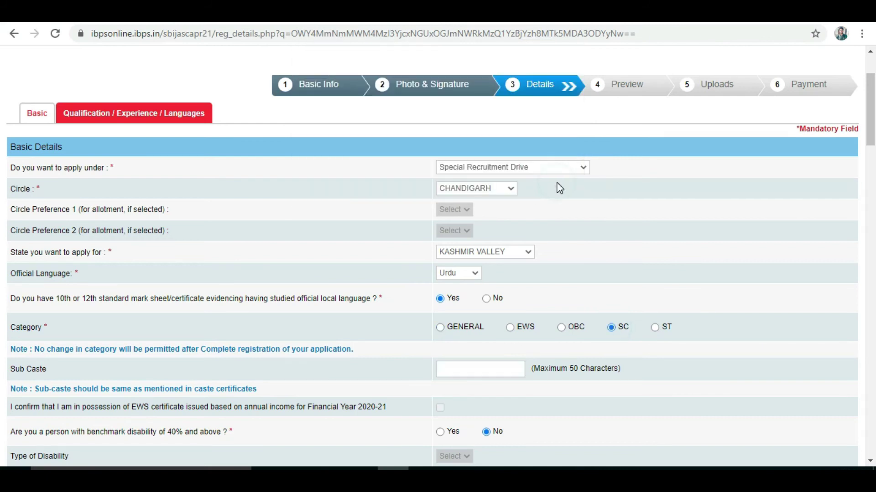
left_click(477, 368)
scroll(478, 369, "down", 20)
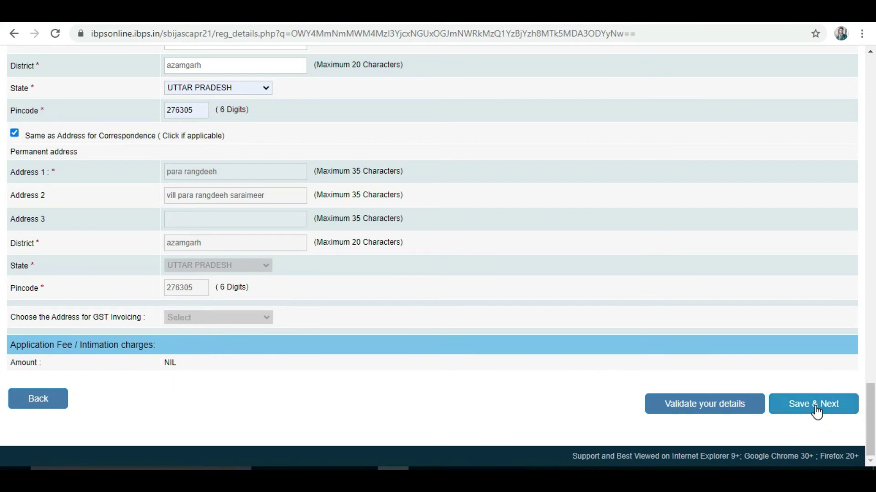
left_click(813, 408)
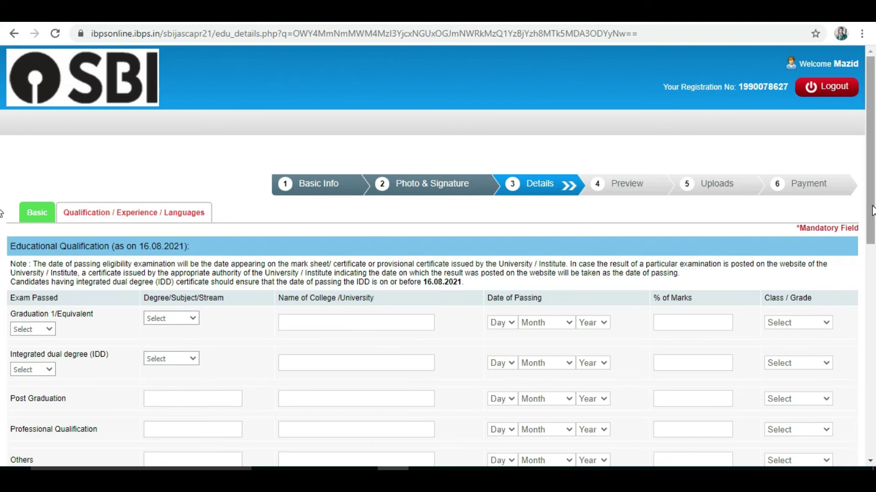
Mark graduation as Passed in Science from Deen Dayal Upadhyay University Gorakhpur
scroll(74, 252, "down", 1)
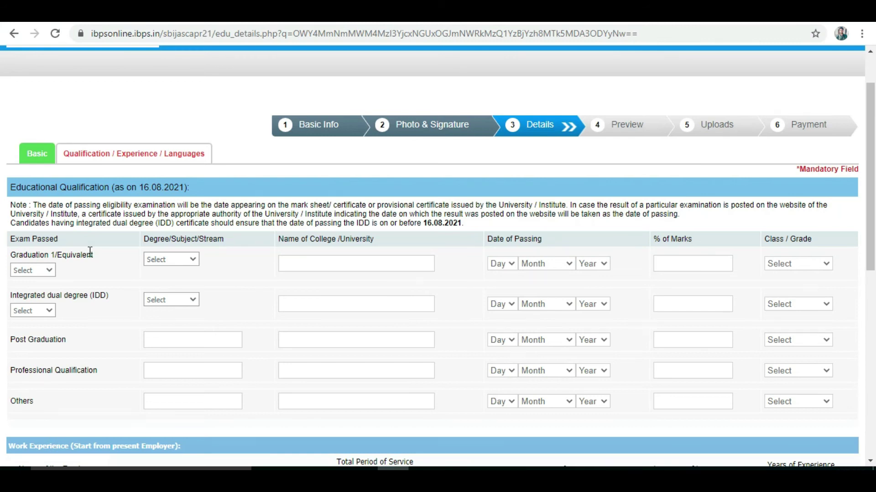
left_click(50, 271)
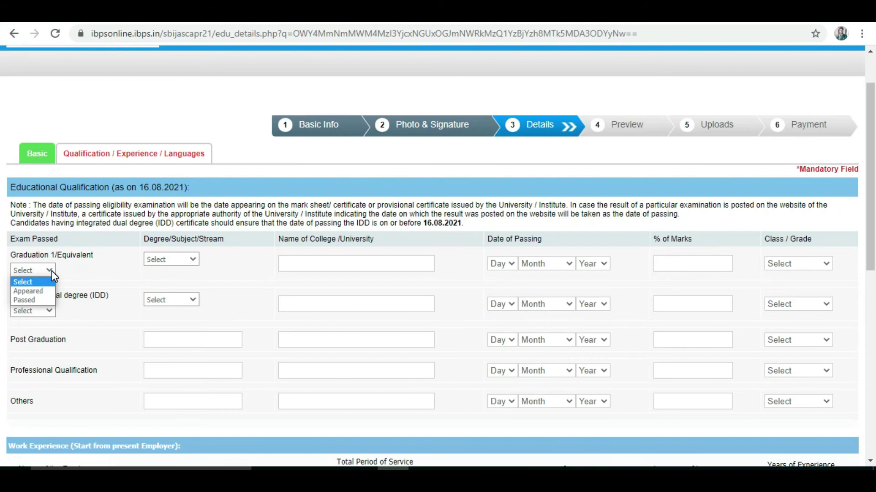
left_click(37, 301)
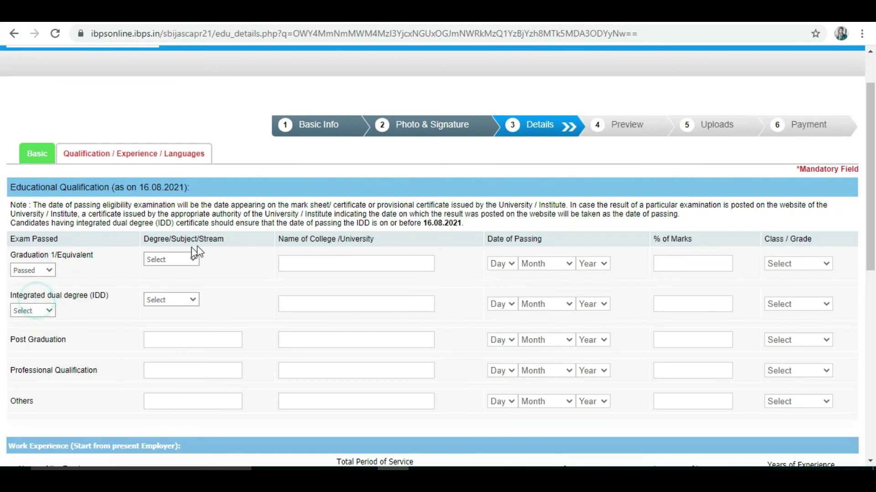
left_click(186, 260)
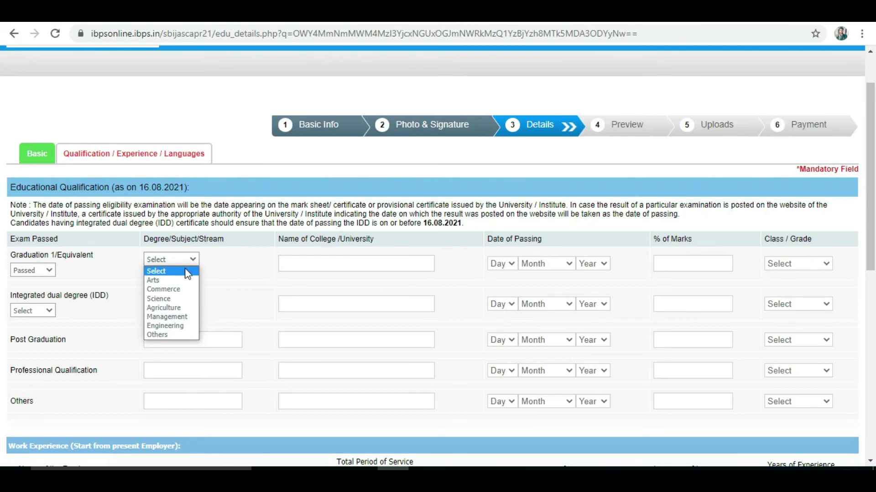
left_click(178, 299)
left_click(319, 262)
type("de")
left_click(345, 331)
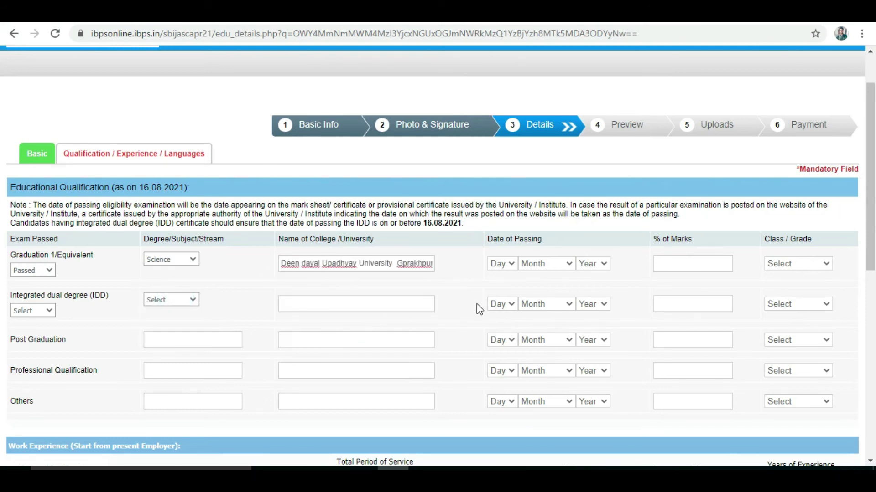
Set the graduation passing day to 22, with 76% marks and First Class
left_click(511, 267)
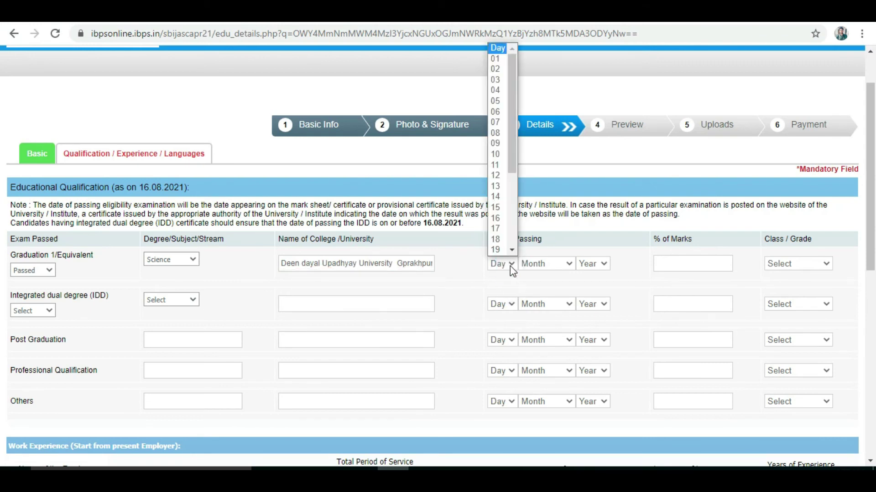
left_click_drag(512, 168, 511, 202)
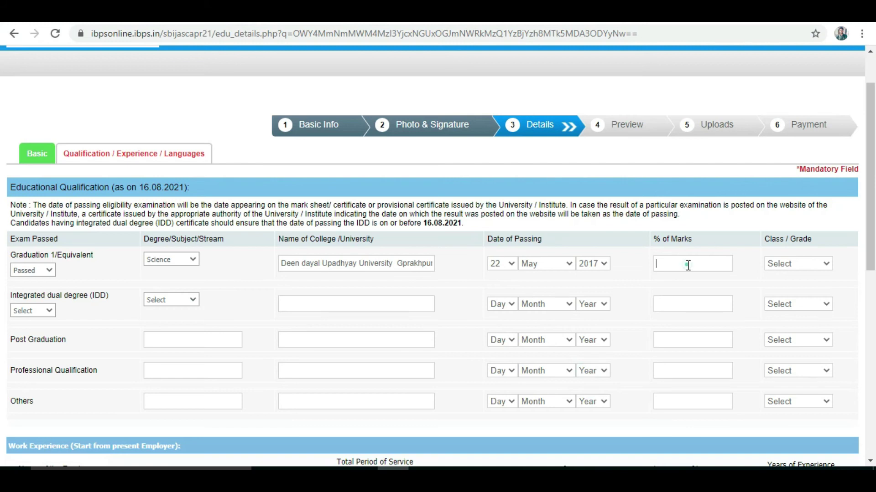
left_click(688, 265)
type("76")
left_click(814, 263)
left_click(804, 287)
left_click(51, 311)
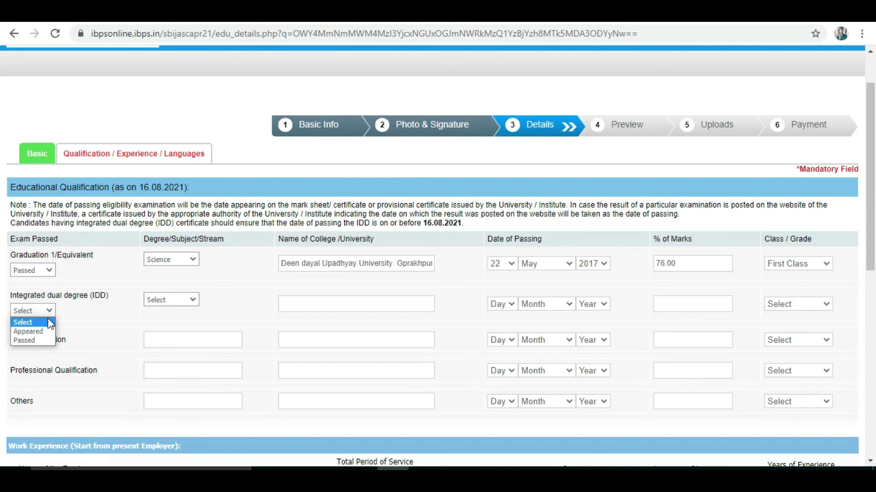
Mark the integrated dual degree as Passed in Science and enter the college name
left_click(38, 342)
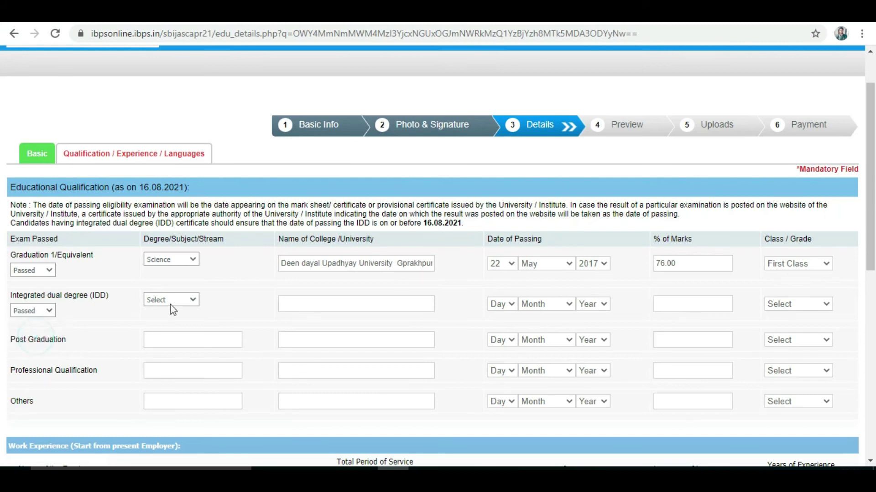
left_click(193, 301)
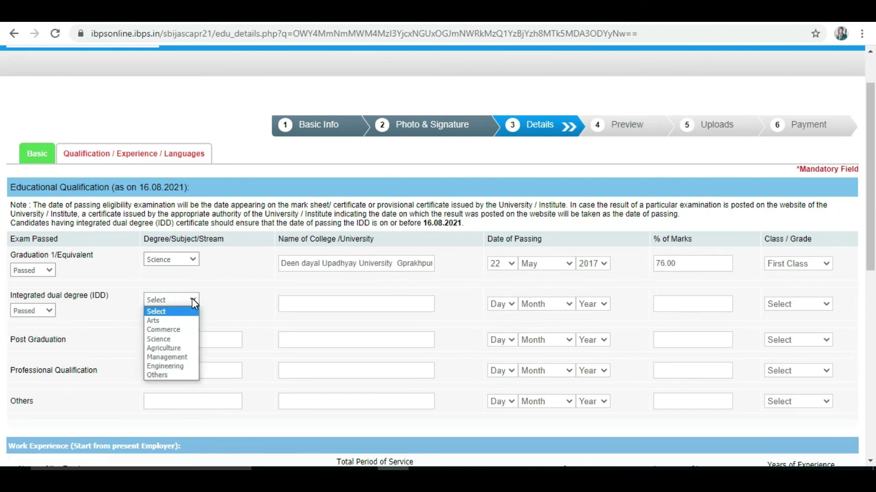
left_click(174, 339)
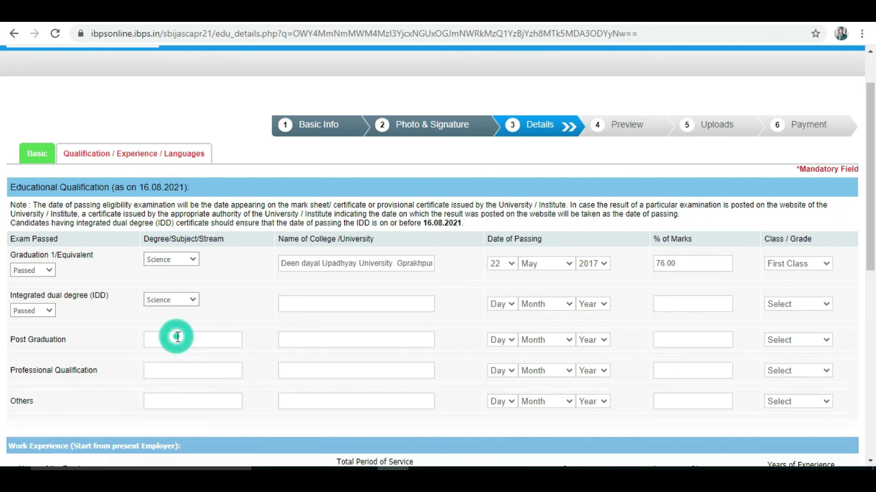
left_click(329, 300)
type("u")
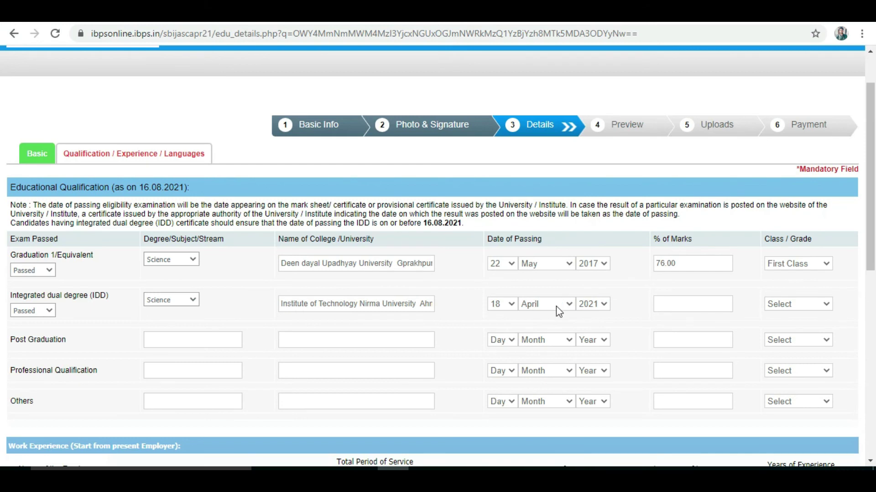
Enter 81.00% marks and First Class for the integrated dual degree
left_click(692, 303)
left_click(793, 307)
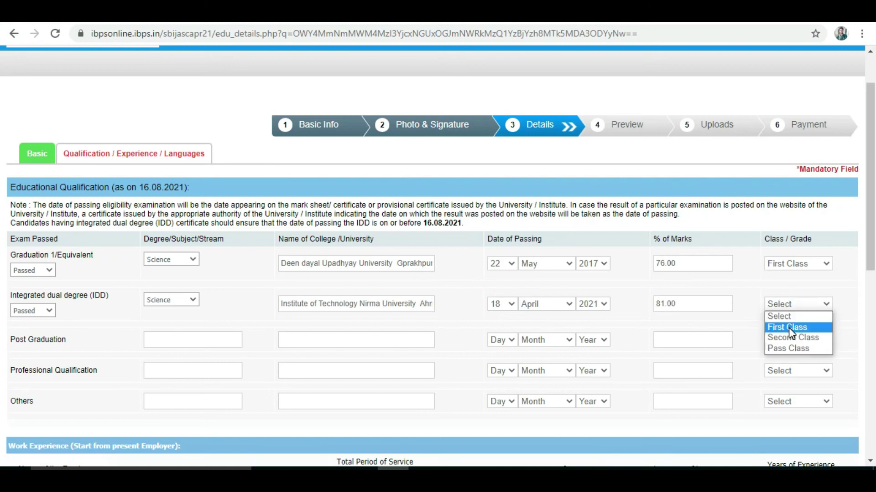
left_click(789, 327)
left_click_drag(871, 255, 873, 335)
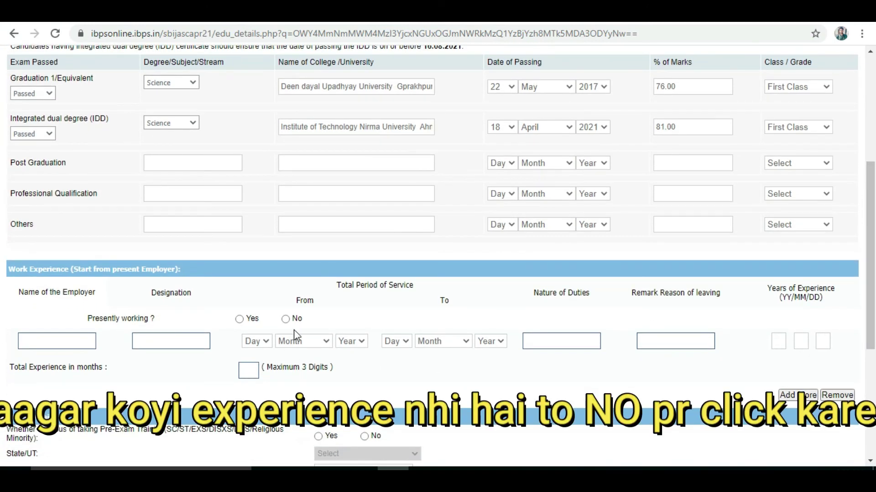
Answer No to presently working and Yes to pre-exam training
left_click(287, 319)
left_click_drag(870, 316, 872, 384)
left_click(364, 301)
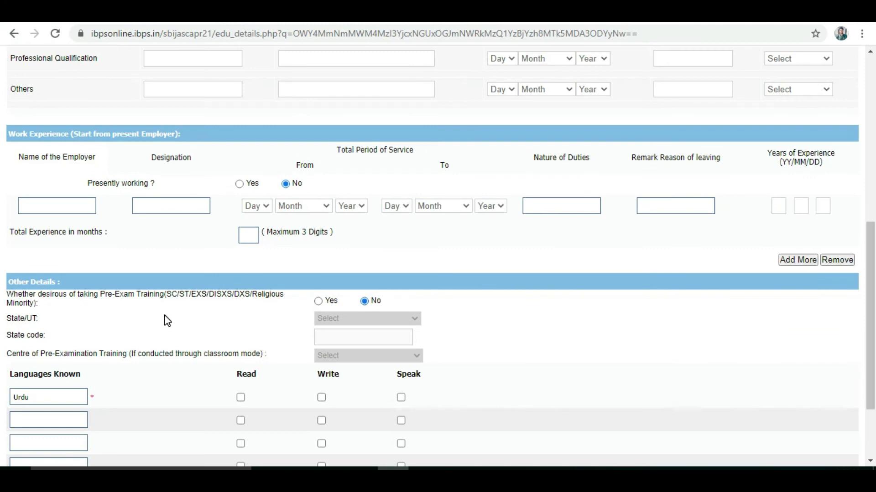
left_click(101, 294)
left_click(317, 301)
left_click(342, 318)
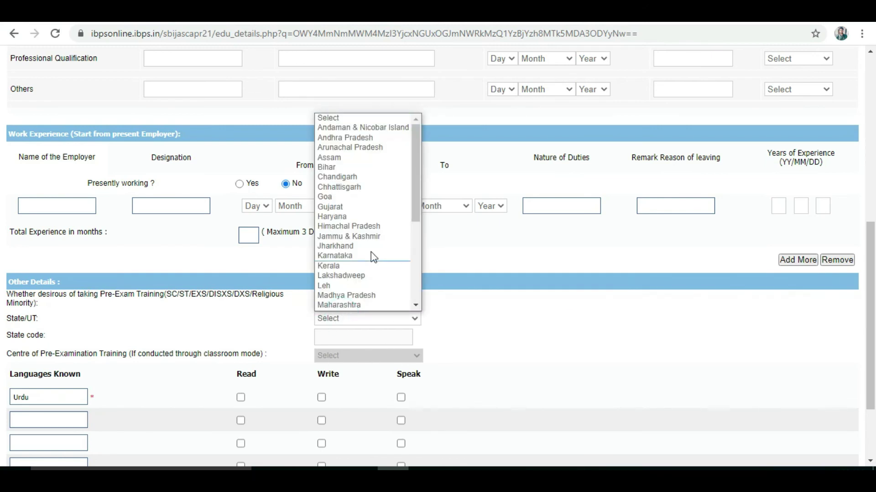
left_click(463, 337)
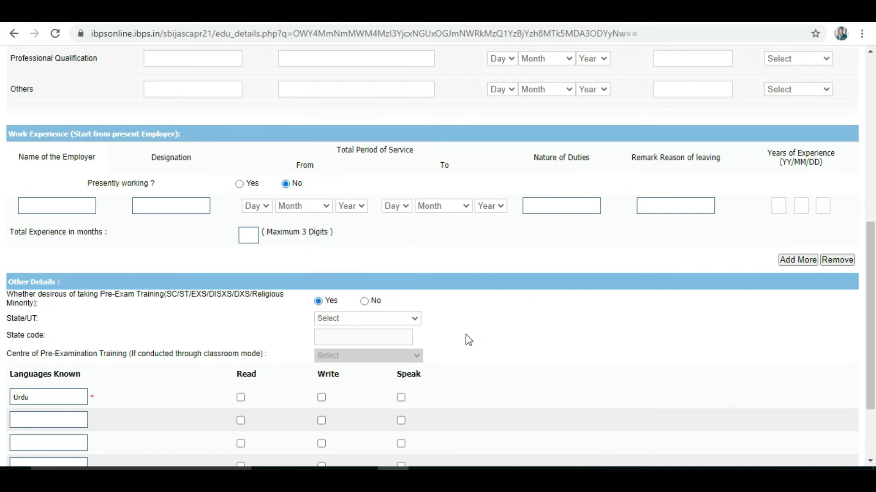
Tick Urdu as read, written and spoken, then save the details
scroll(870, 288, "down", 2)
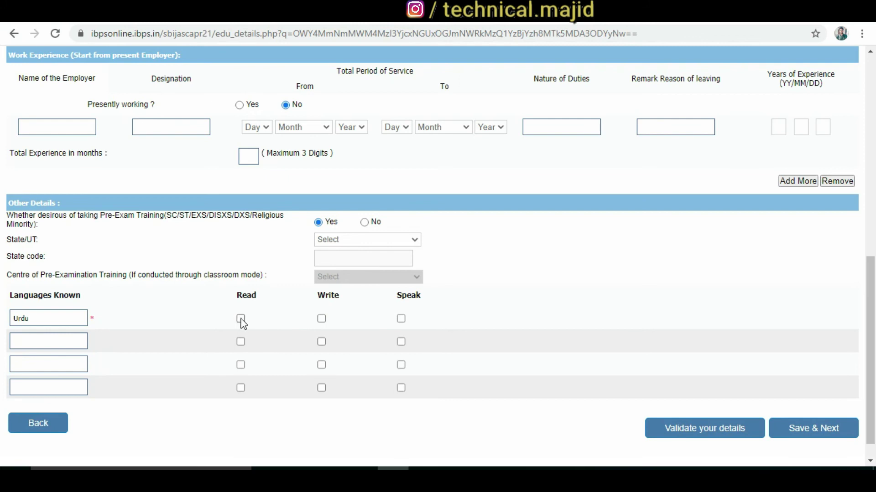
left_click(321, 318)
left_click(401, 318)
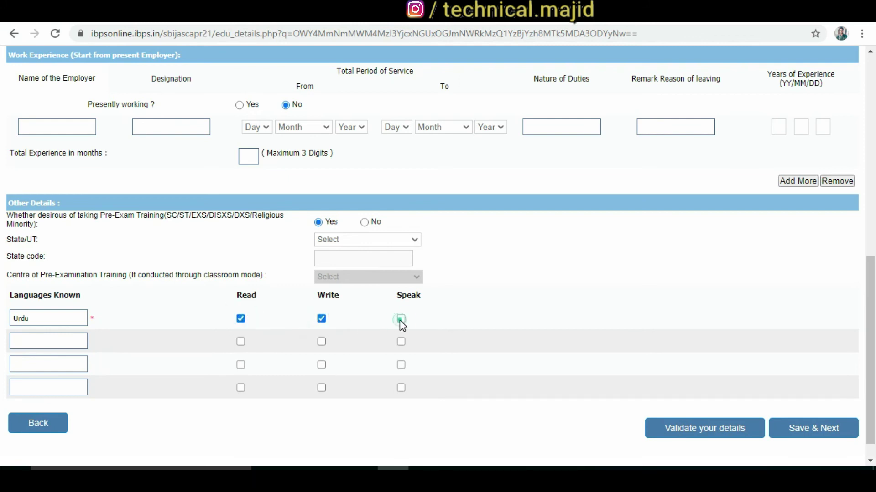
left_click(815, 434)
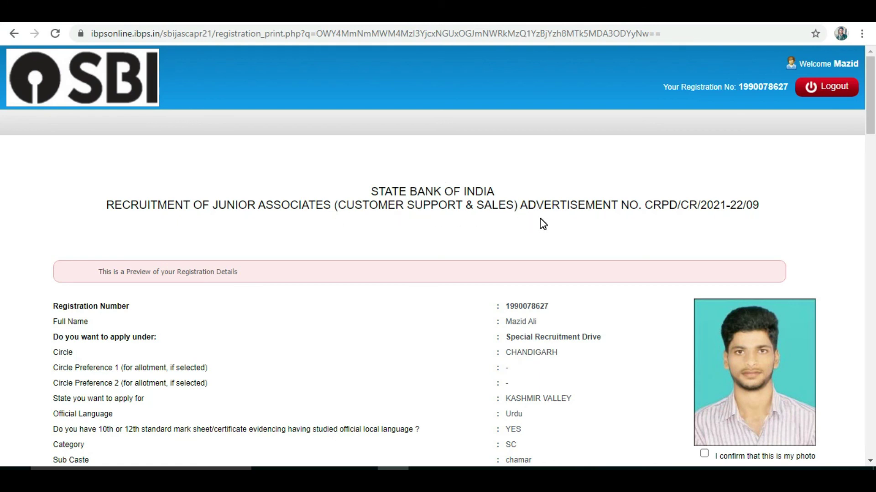
Tick the declaration, name-match, signature and photo confirmations on the preview
left_click_drag(871, 127, 872, 449)
left_click(51, 243)
left_click(50, 266)
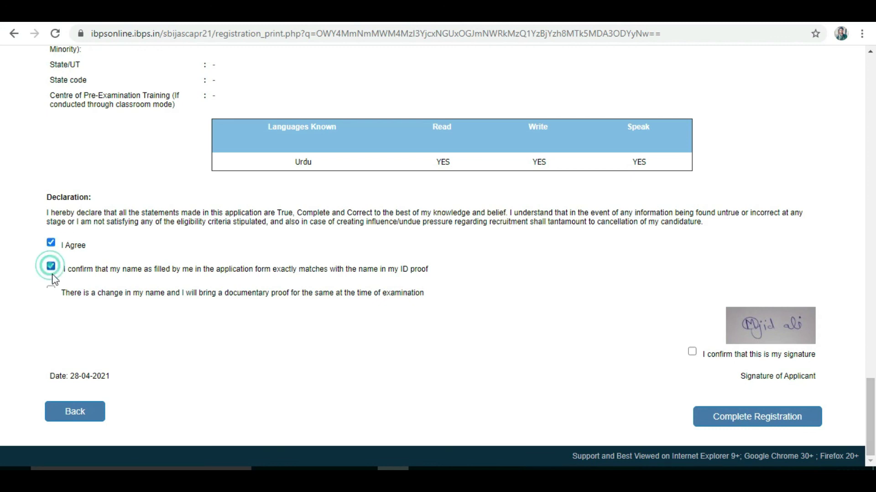
left_click(692, 351)
mouse_move(872, 413)
left_mouse_down()
mouse_move(872, 101)
mouse_move(871, 157)
mouse_move(873, 147)
left_mouse_up()
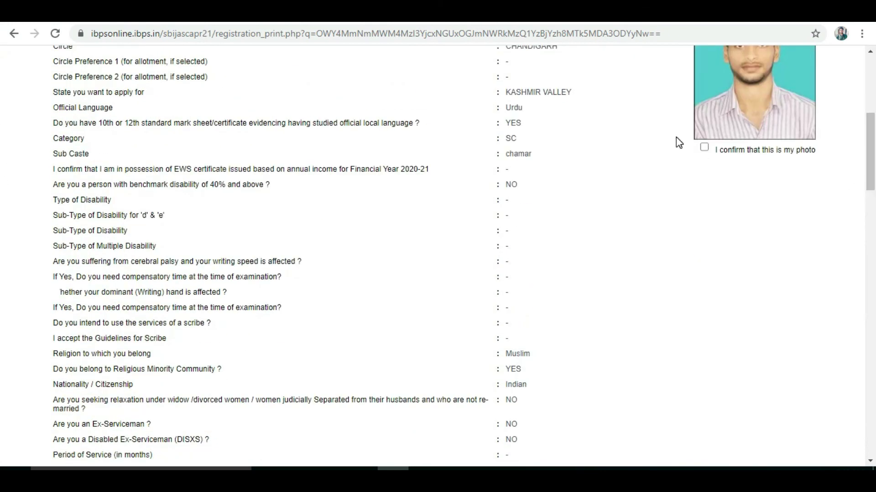
left_click(704, 147)
Complete the registration and confirm continuing
left_click_drag(872, 188, 872, 454)
left_click(775, 417)
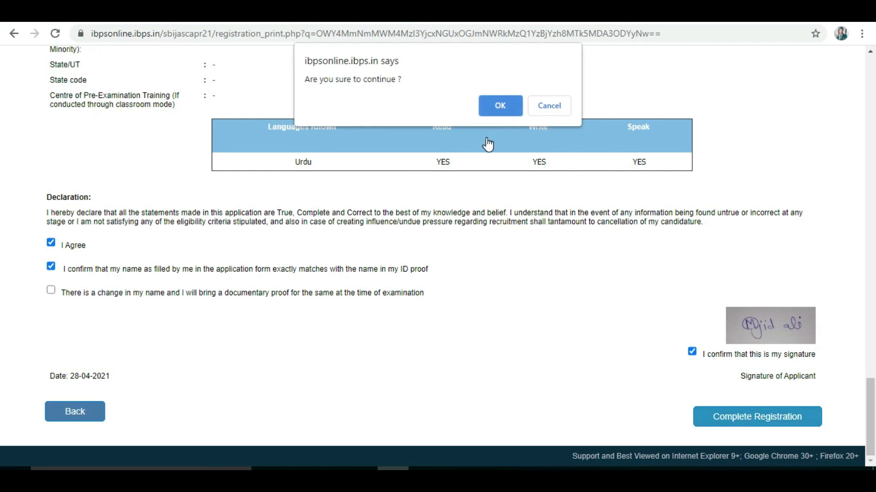
left_click(497, 107)
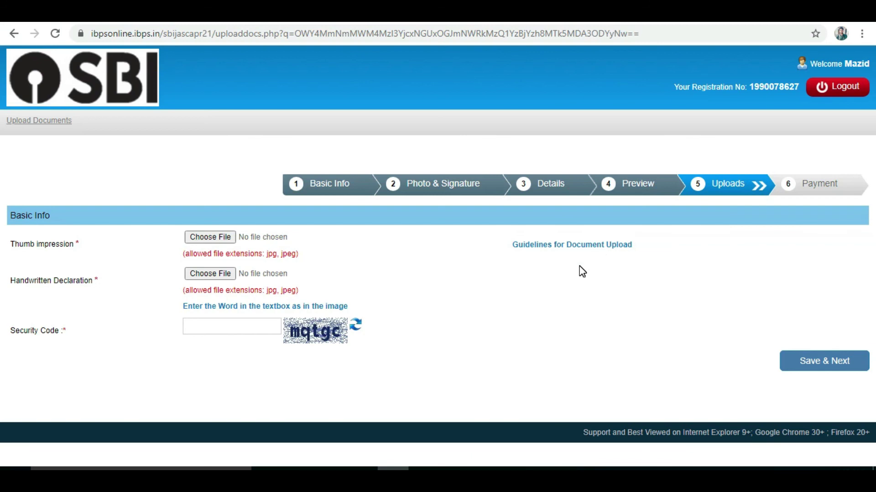
Attach the thumb impression JPG and view the document upload guidelines
left_click(222, 238)
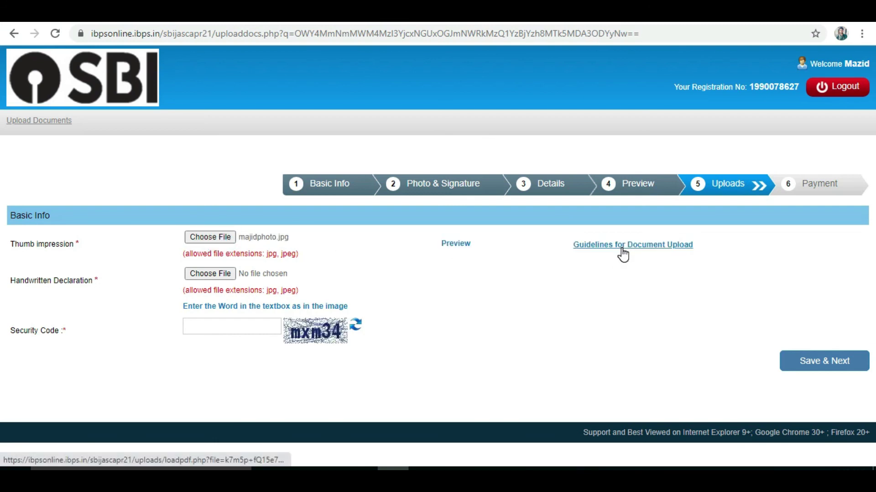
left_click(620, 247)
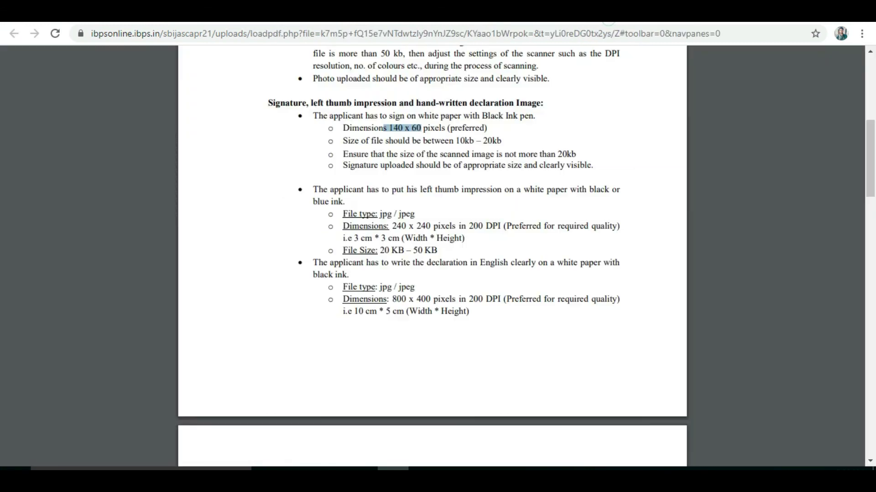
mouse_move(871, 191)
left_mouse_down()
mouse_move(871, 128)
mouse_move(870, 169)
left_mouse_up()
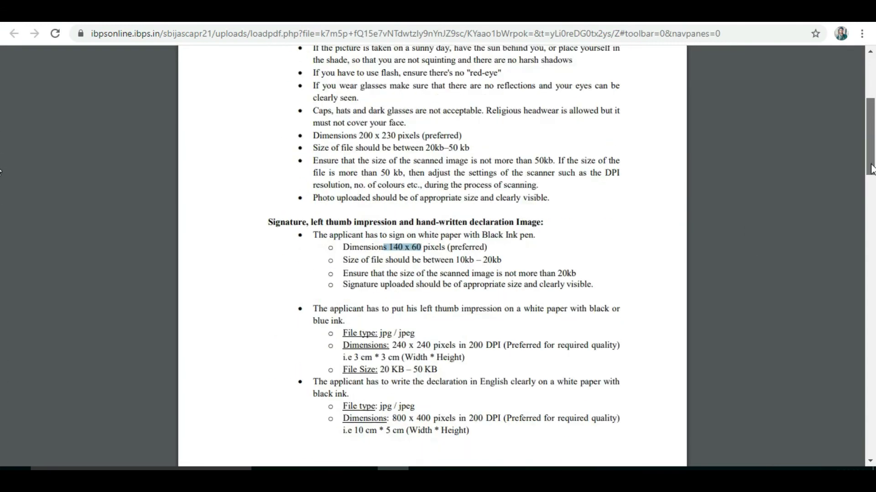
key("ctrl+w")
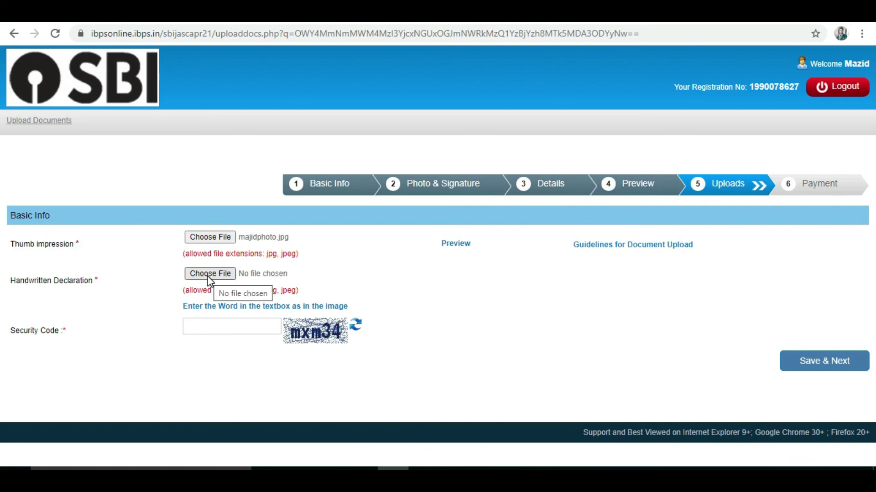
Enter the security code, save the uploads, and confirm the data as final
left_click(240, 327)
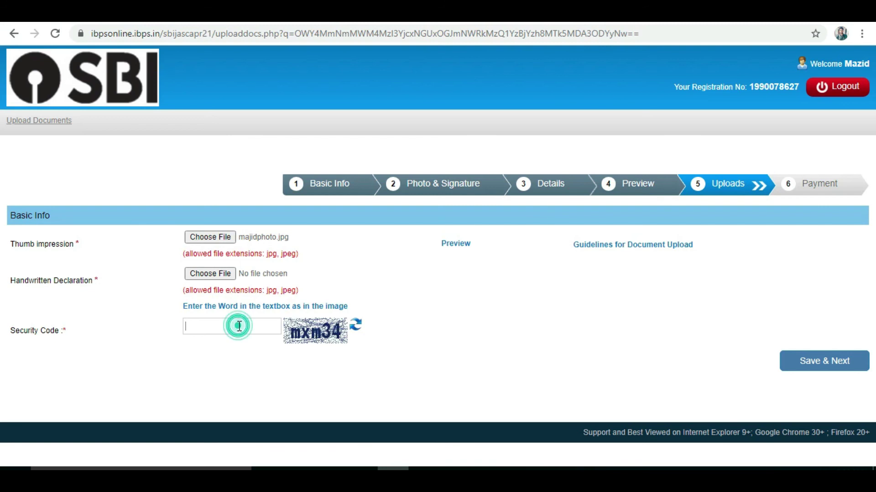
type("mxm34")
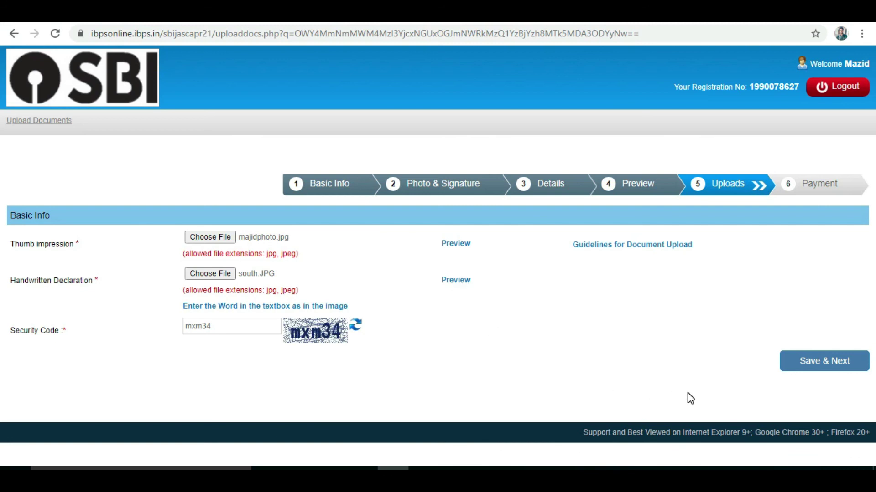
left_click(827, 363)
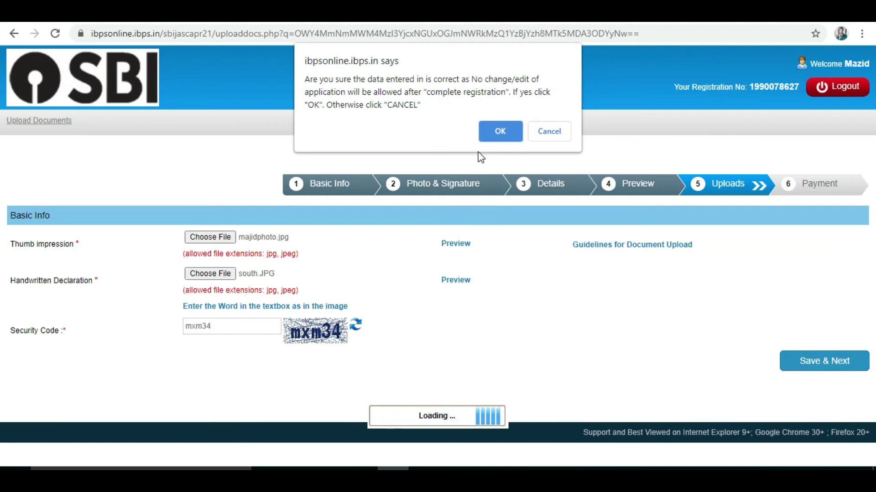
left_click(498, 133)
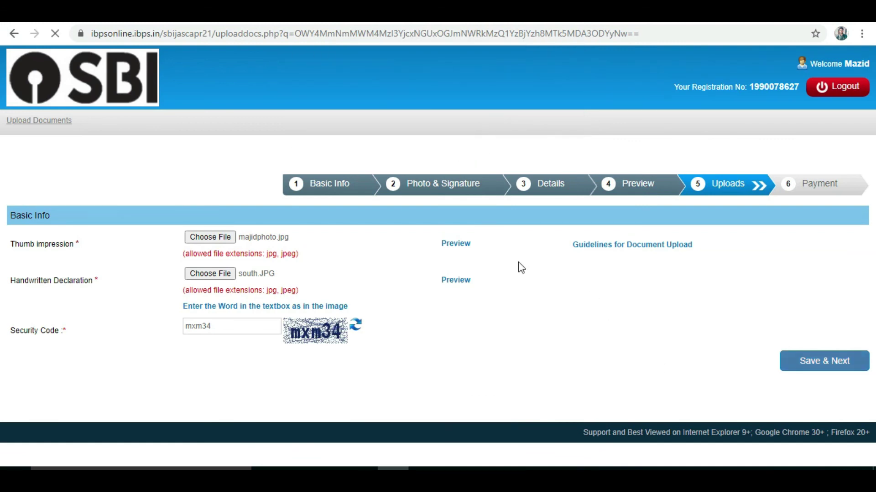